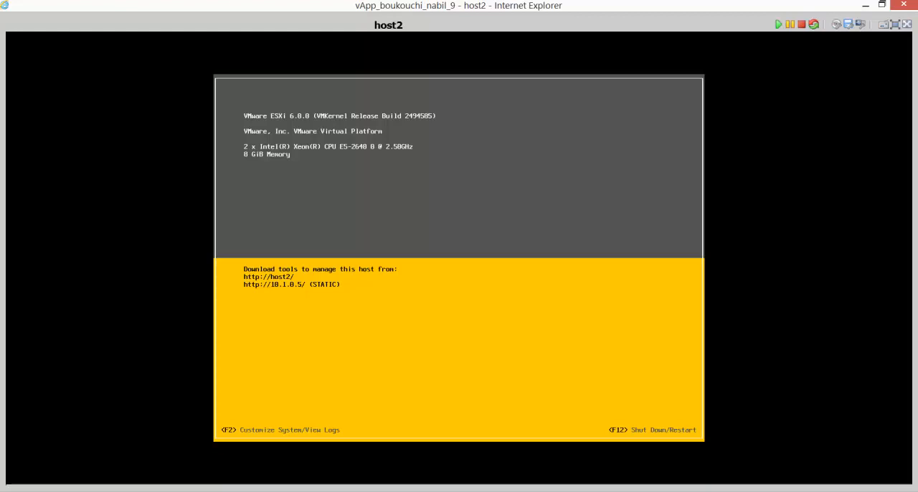
# Log in to the host's system customization as root with the account password.
pyautogui.press('F2')
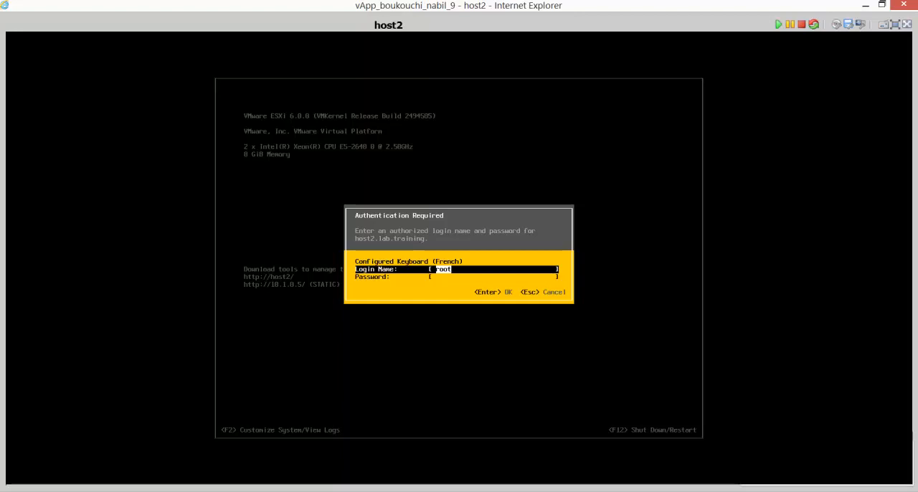
pyautogui.press('Tab')
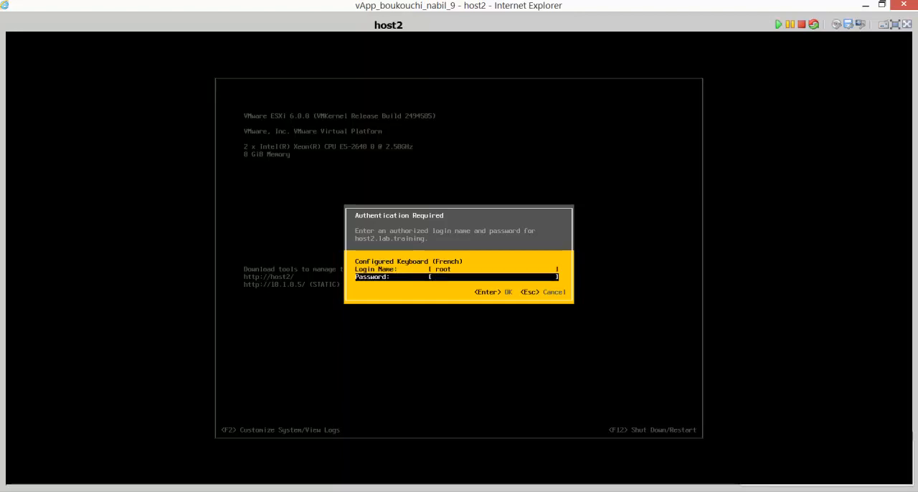
pyautogui.write('********')
pyautogui.press('Return')
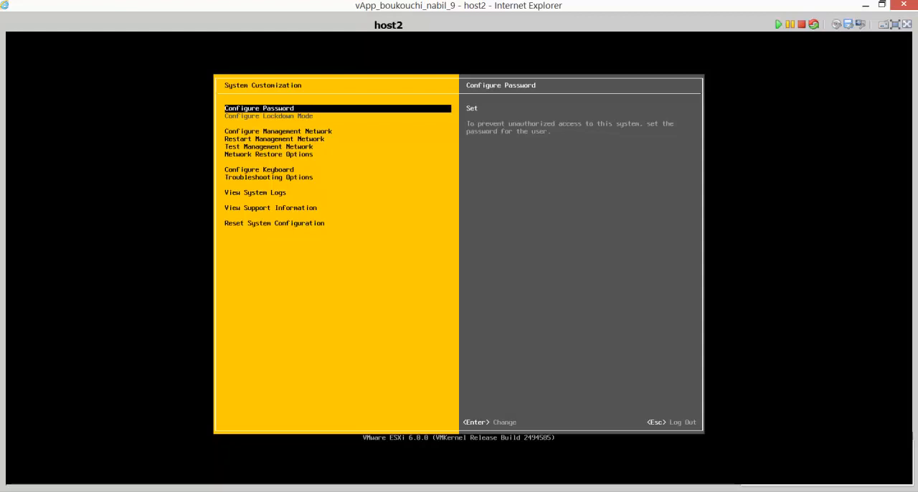
pyautogui.press('Down')
pyautogui.press('Up')
pyautogui.press('Return')
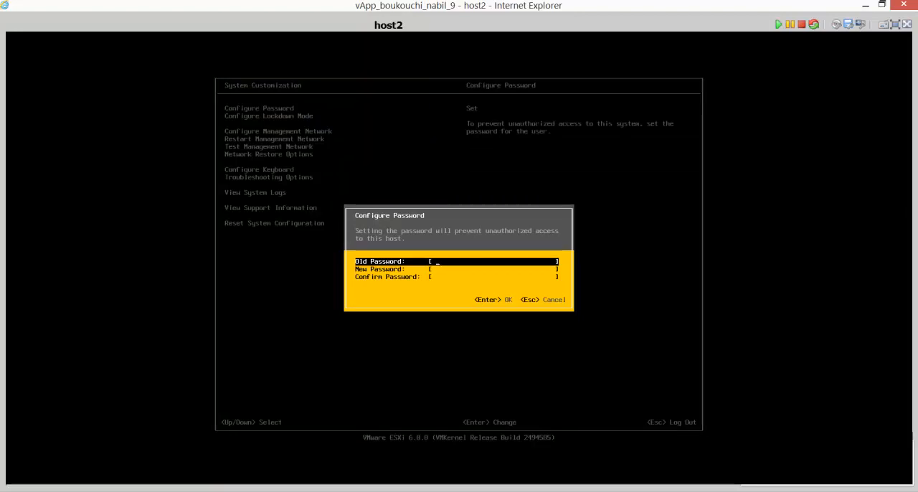
pyautogui.press('Escape')
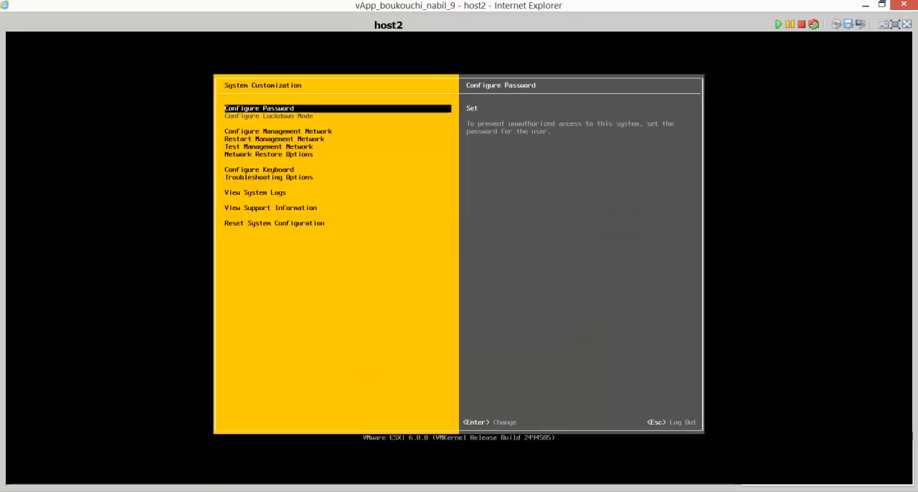
# Open the host's management network configuration.
pyautogui.press('Down')
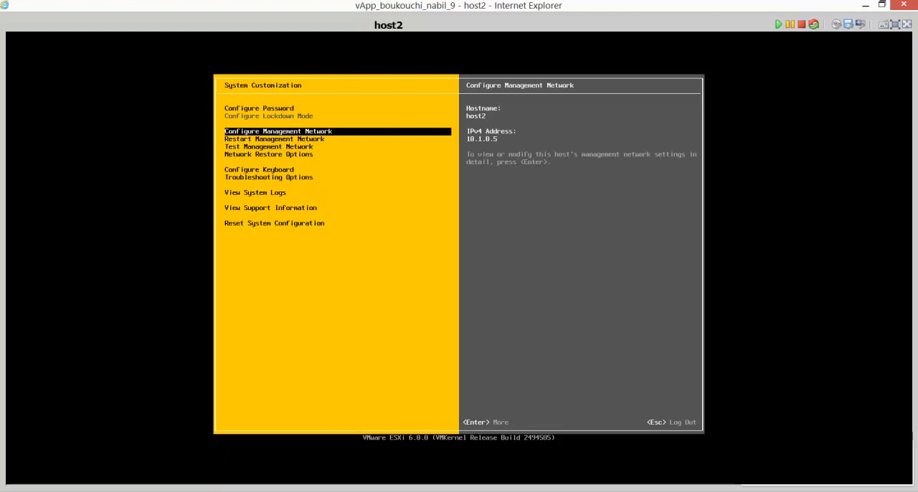
pyautogui.press('Return')
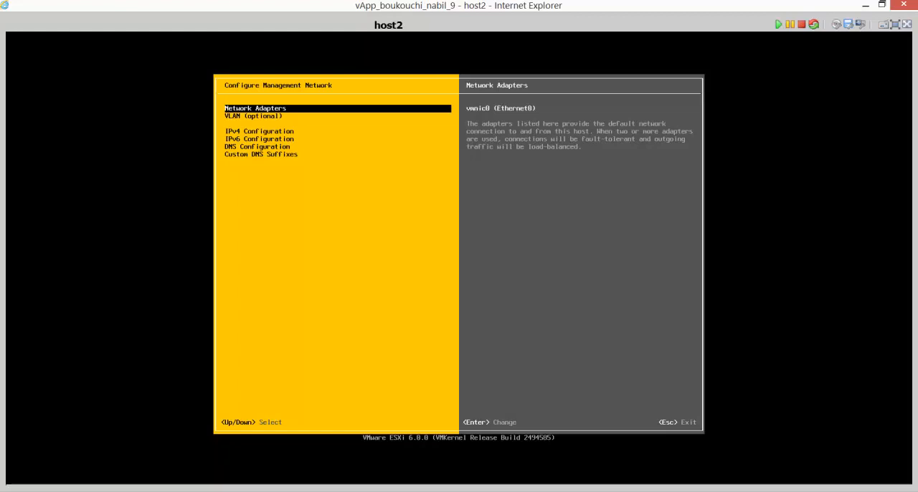
pyautogui.press('Return')
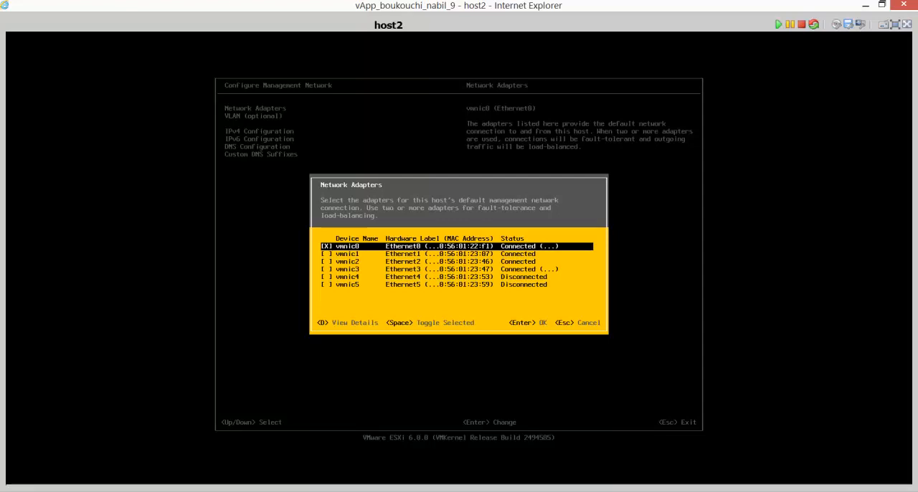
pyautogui.press('Down')
pyautogui.press('Down')
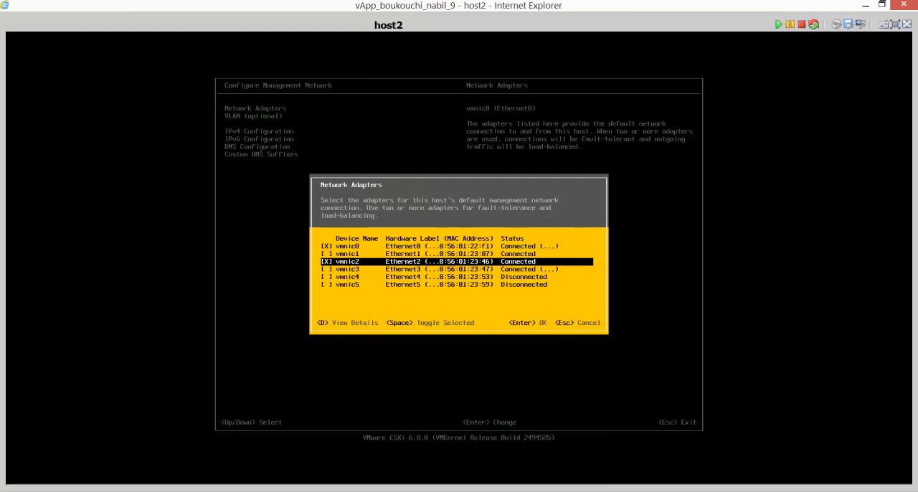
pyautogui.press('space')
pyautogui.press('Escape')
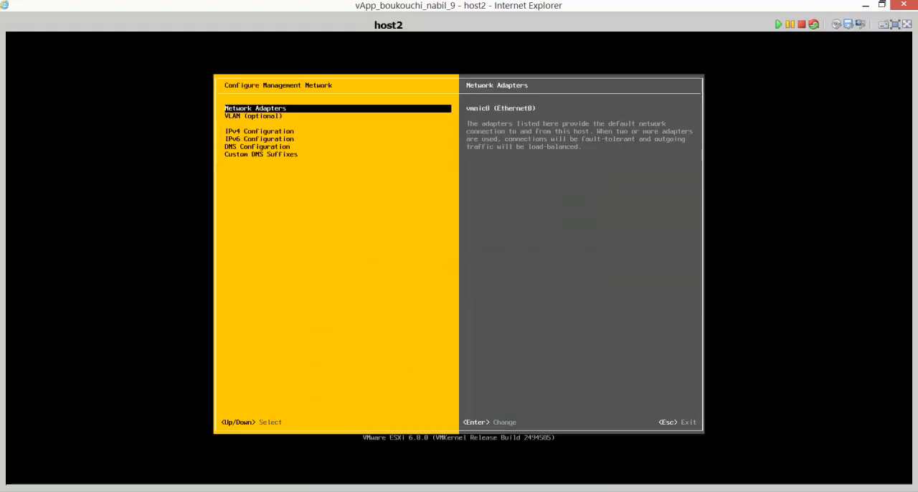
# Set the management network's static IPv4 address to 10.1.0.12 and apply the IPv4 configuration.
pyautogui.press('Down')
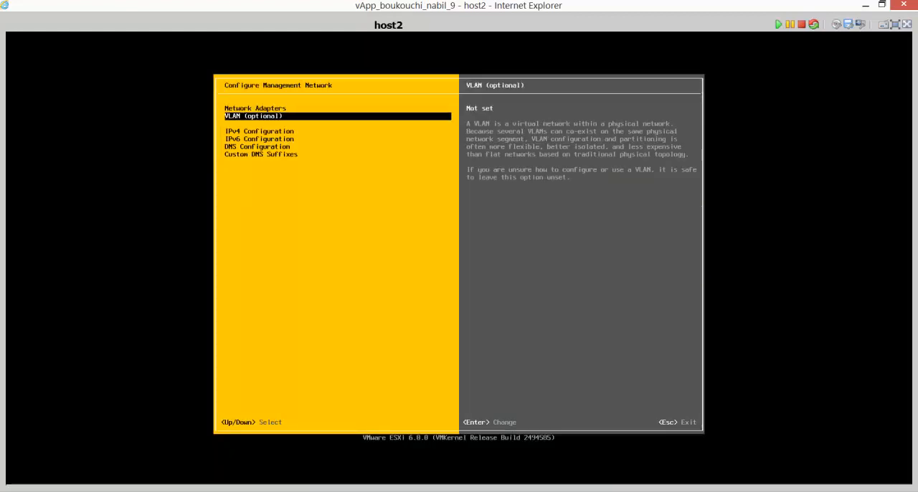
pyautogui.press('Down')
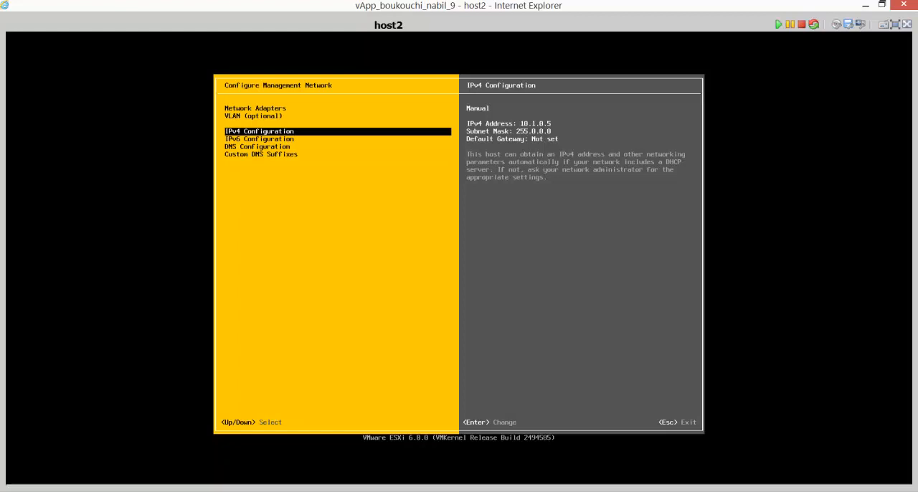
pyautogui.press('Return')
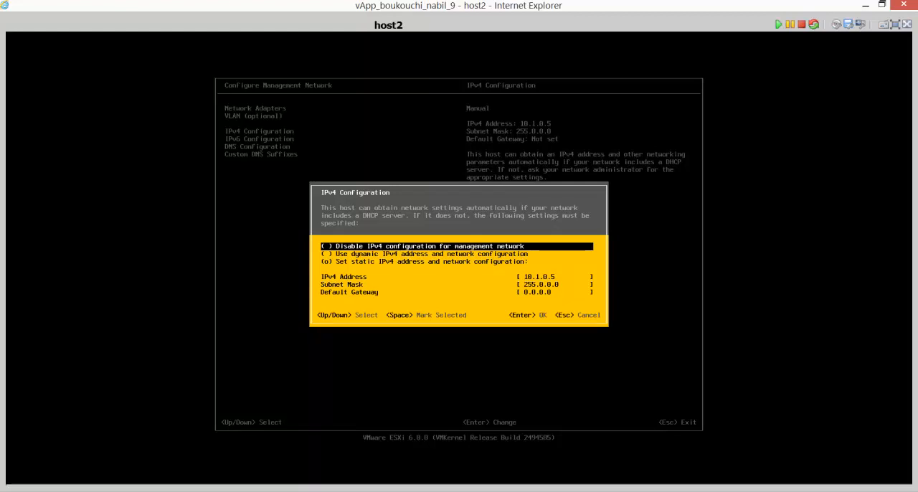
pyautogui.press('Down')
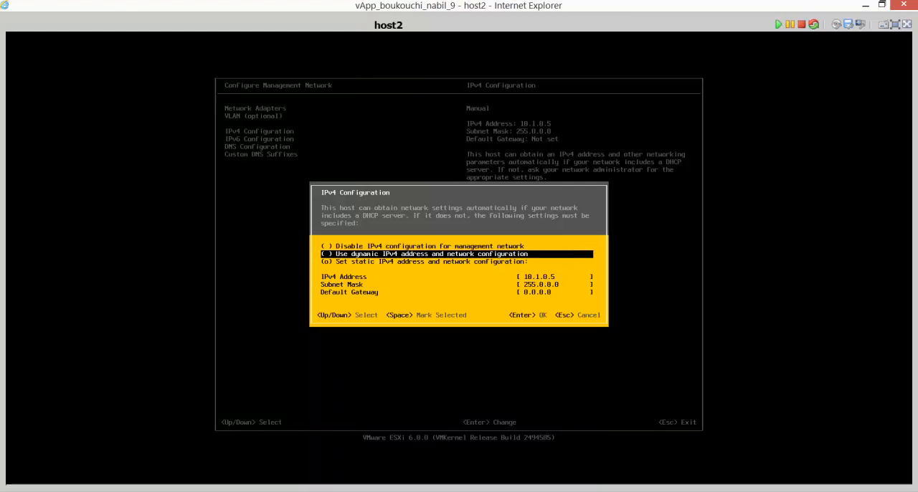
pyautogui.press('Down')
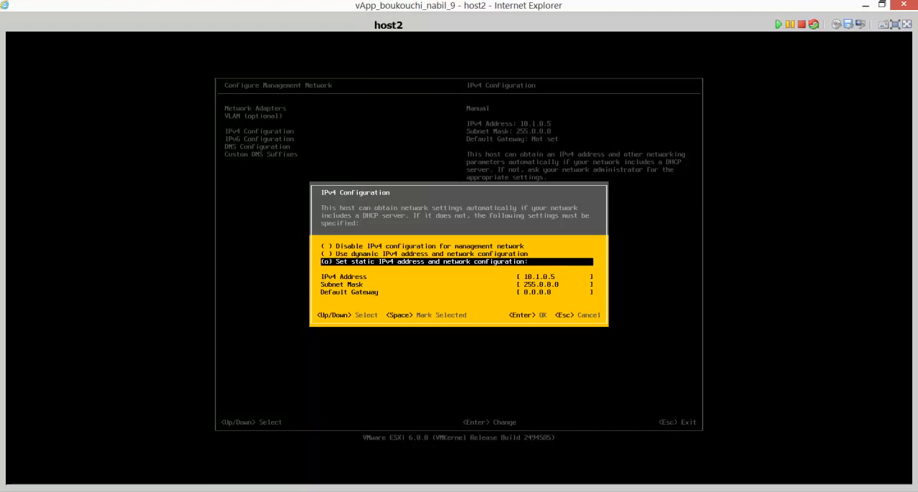
pyautogui.press('Up')
pyautogui.press('Down')
pyautogui.press('Down')
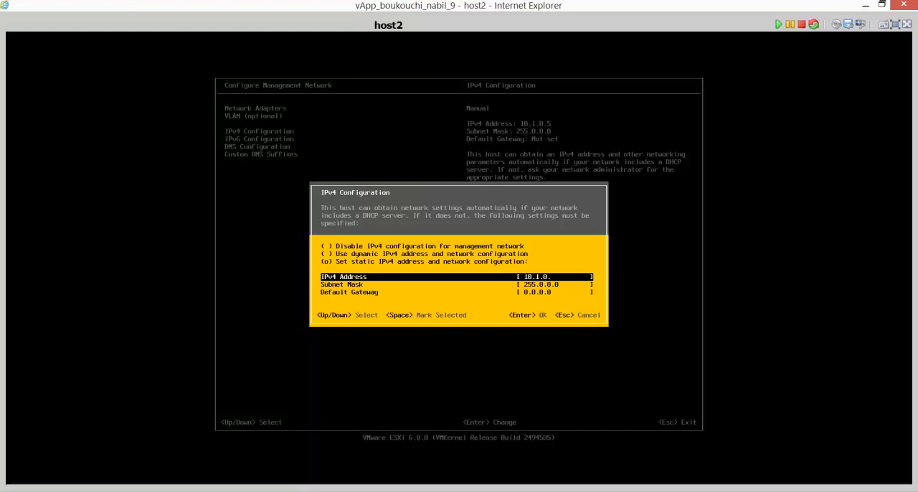
pyautogui.press('Return')
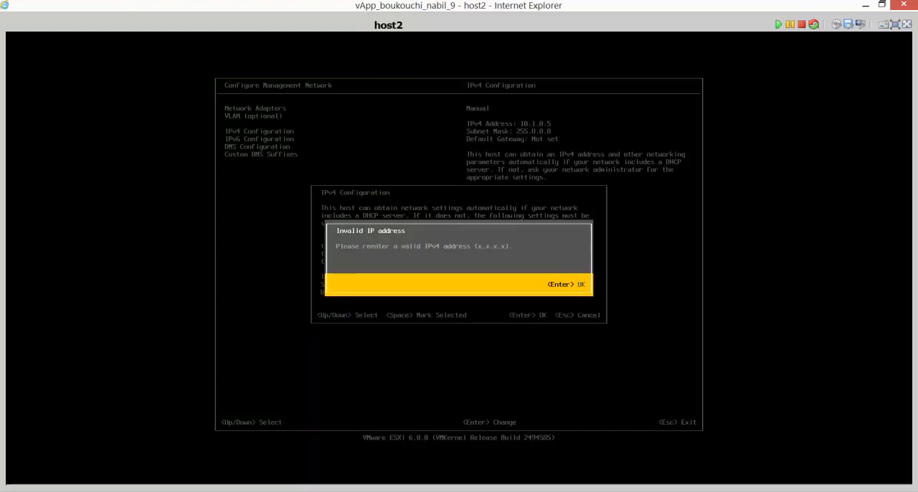
pyautogui.press('Return')
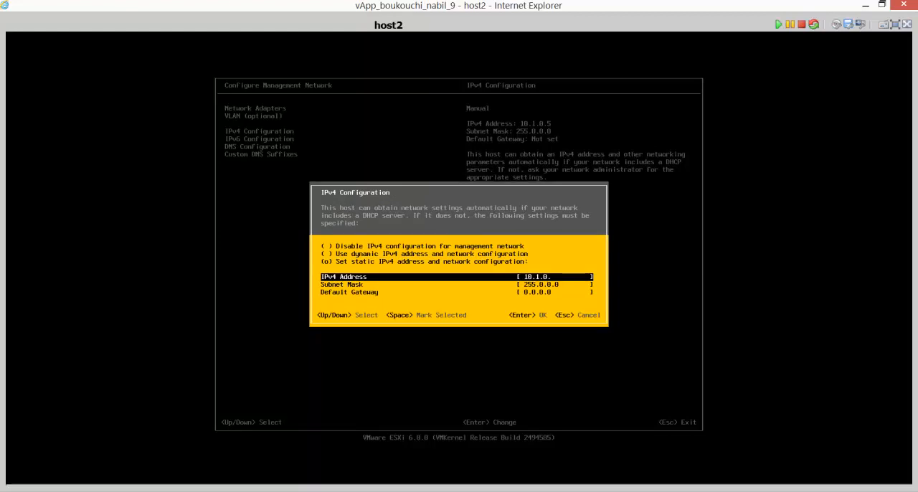
pyautogui.write('12')
pyautogui.press('Down')
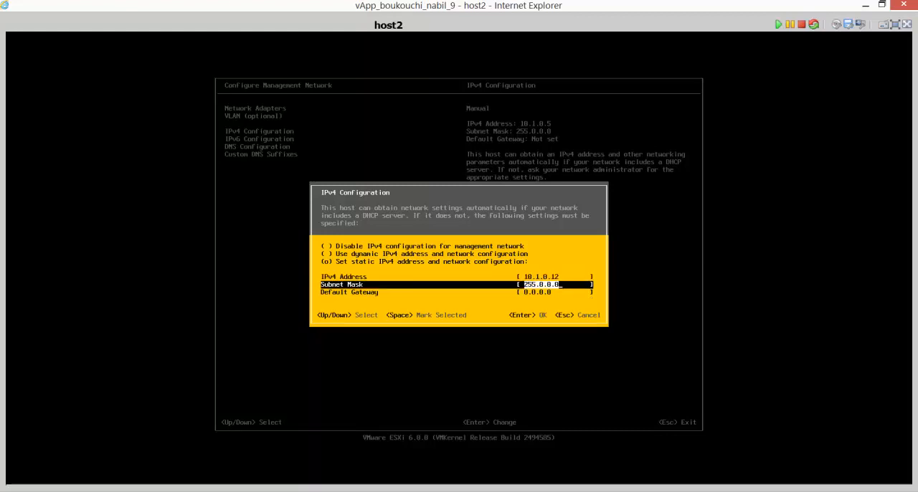
pyautogui.press('Down')
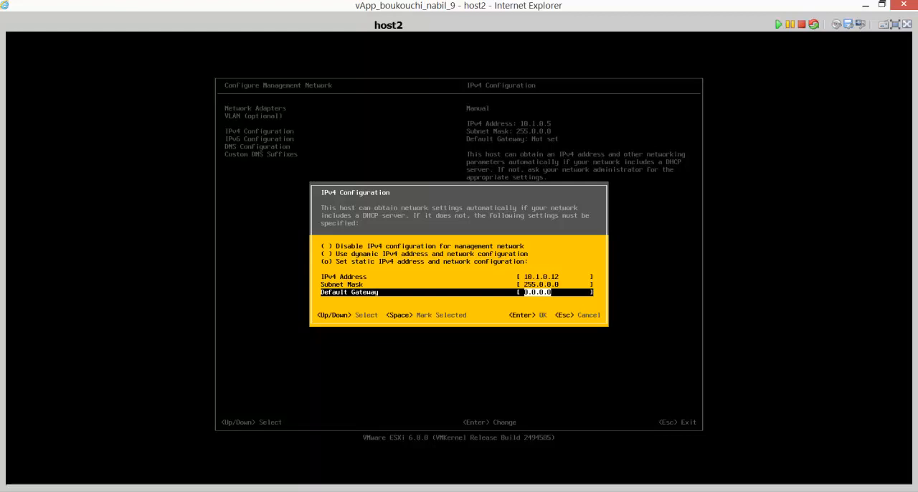
pyautogui.press('Return')
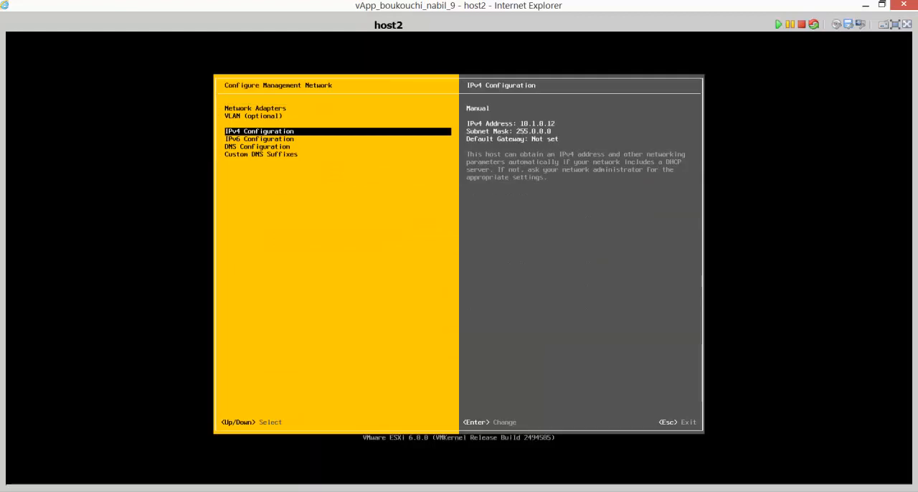
# Clear the primary DNS server address in the management network's DNS configuration.
pyautogui.press('Down')
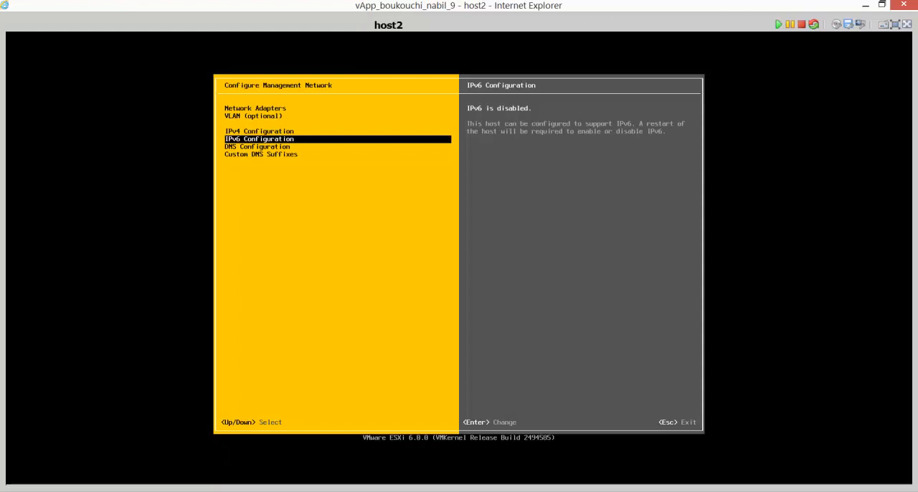
pyautogui.press('Down')
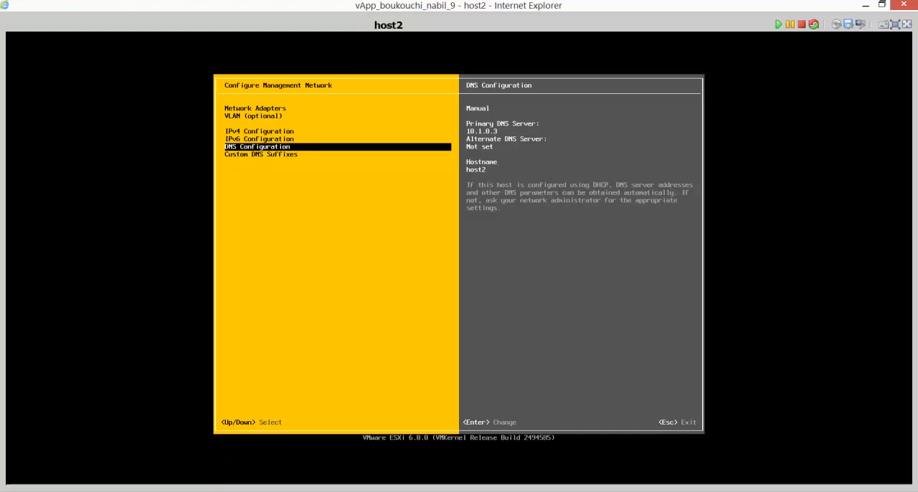
pyautogui.press('Return')
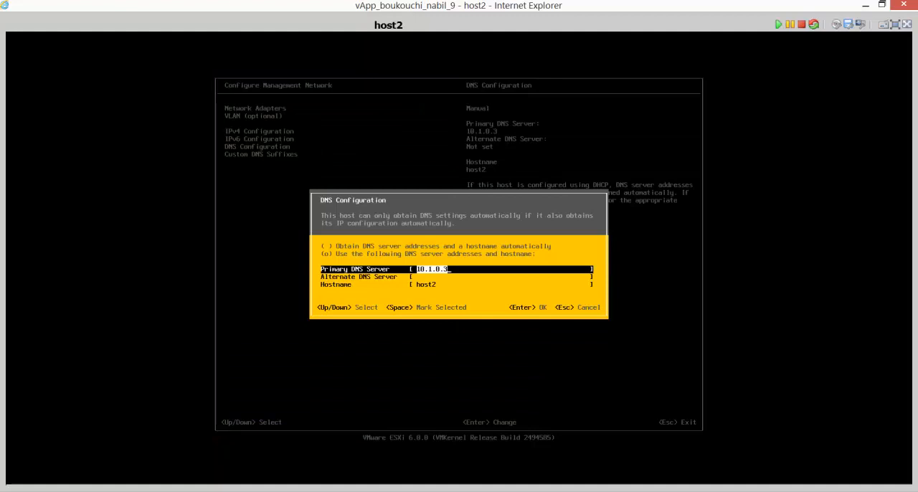
pyautogui.press('BackSpace')
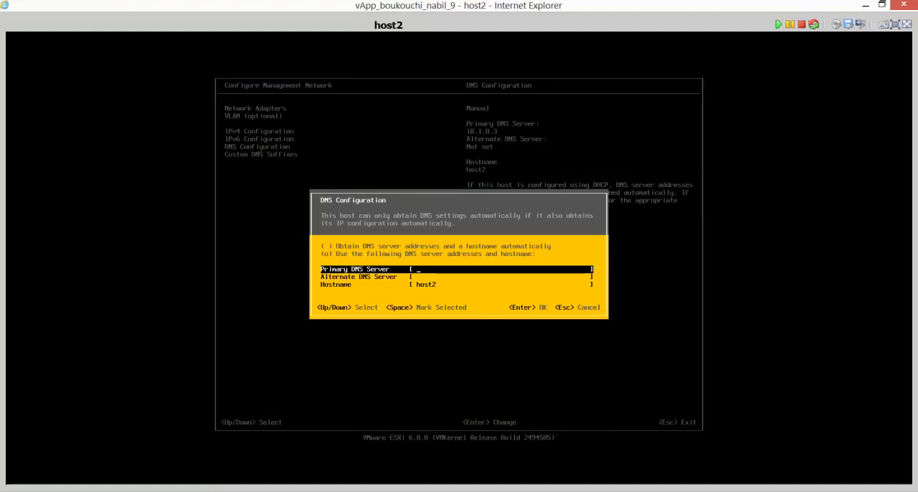
pyautogui.press('Return')
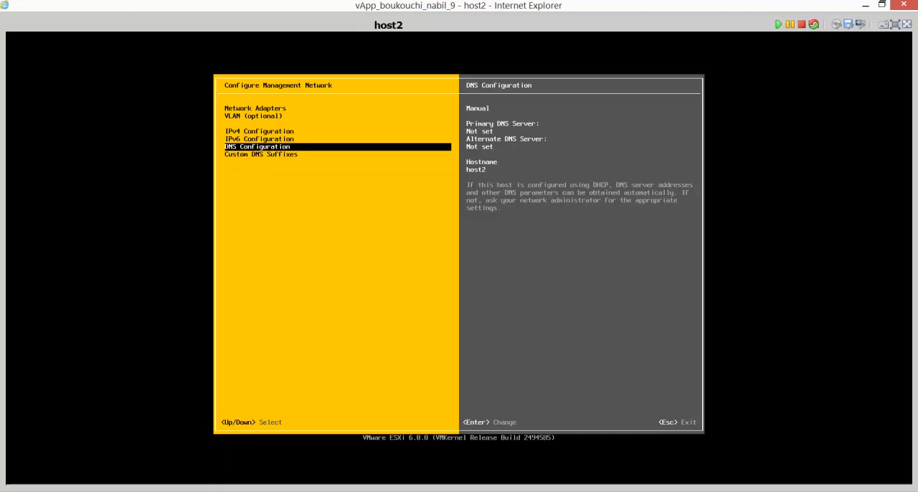
# Remove the lab.training entry from the custom DNS suffixes.
pyautogui.press('Down')
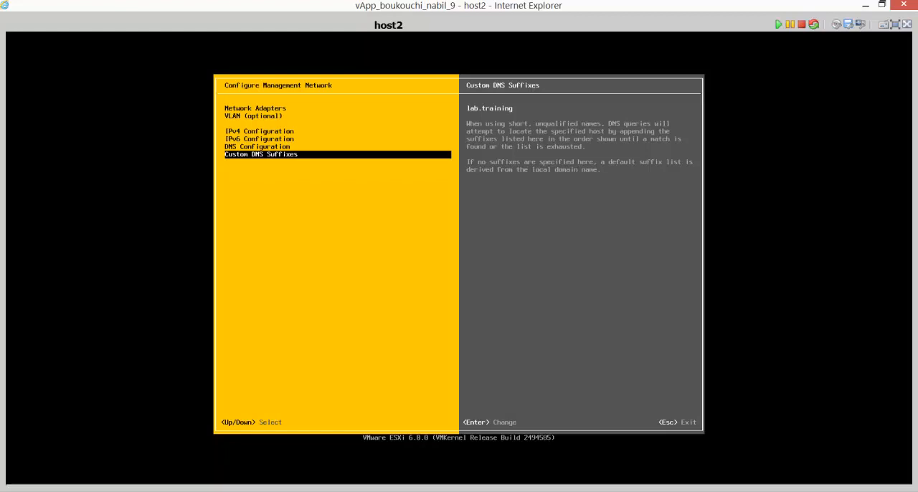
pyautogui.press('Return')
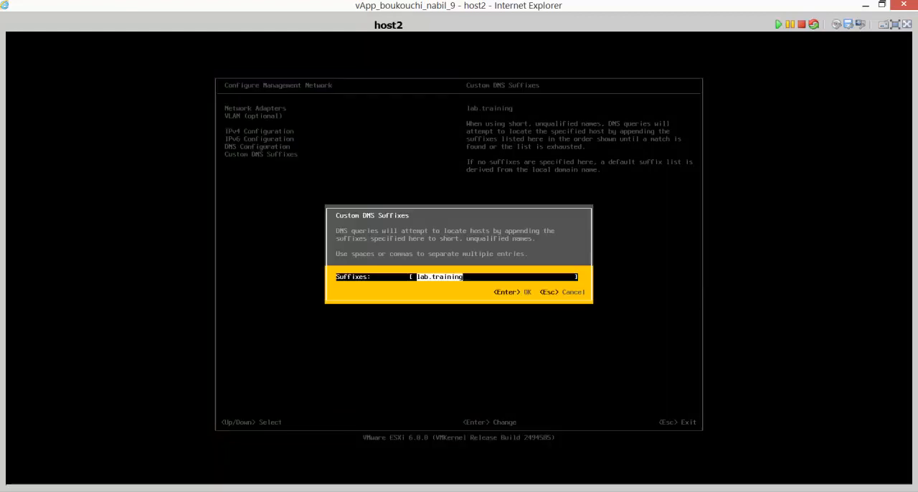
pyautogui.press('BackSpace')
pyautogui.press('Return')
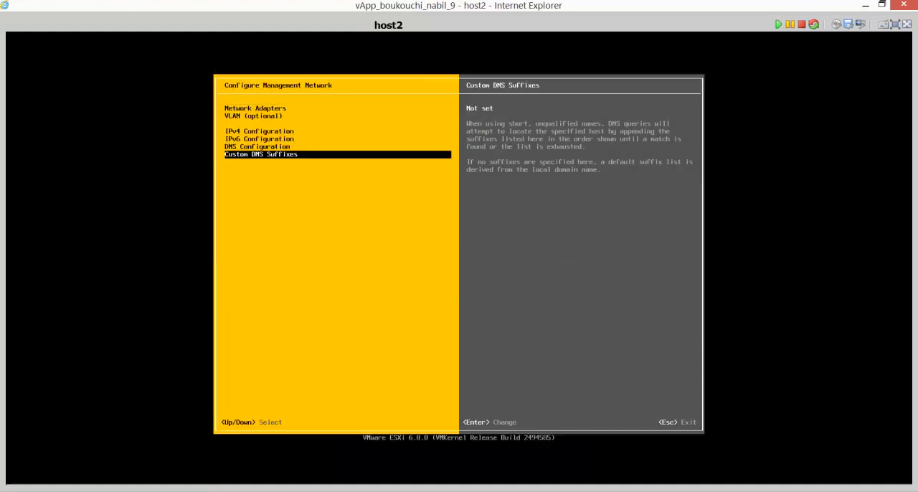
# Review the management network's IPv4, DNS and custom DNS suffix settings.
pyautogui.press('Up')
pyautogui.press('Up')
pyautogui.press('Up')
pyautogui.press('Up')
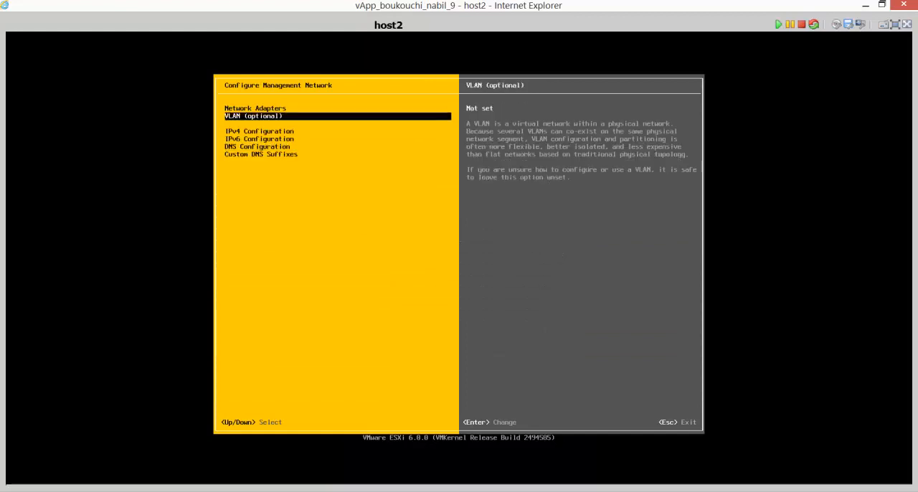
pyautogui.press('Down')
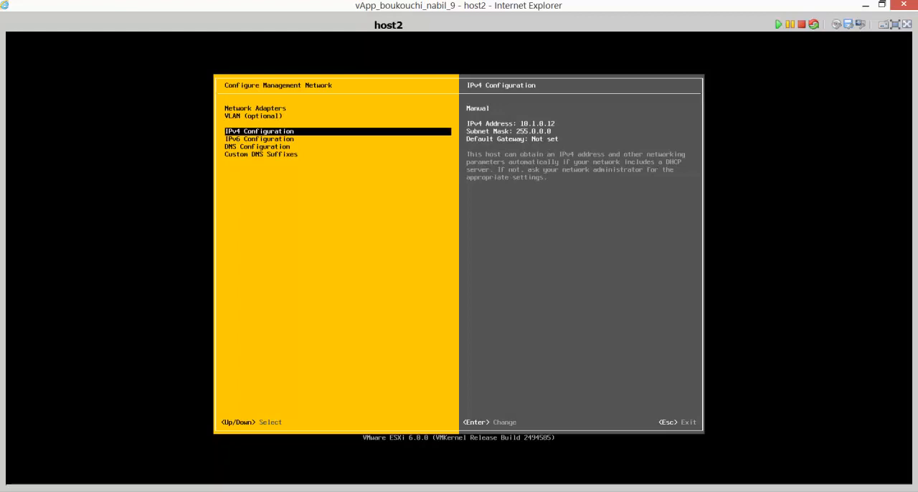
pyautogui.press('Return')
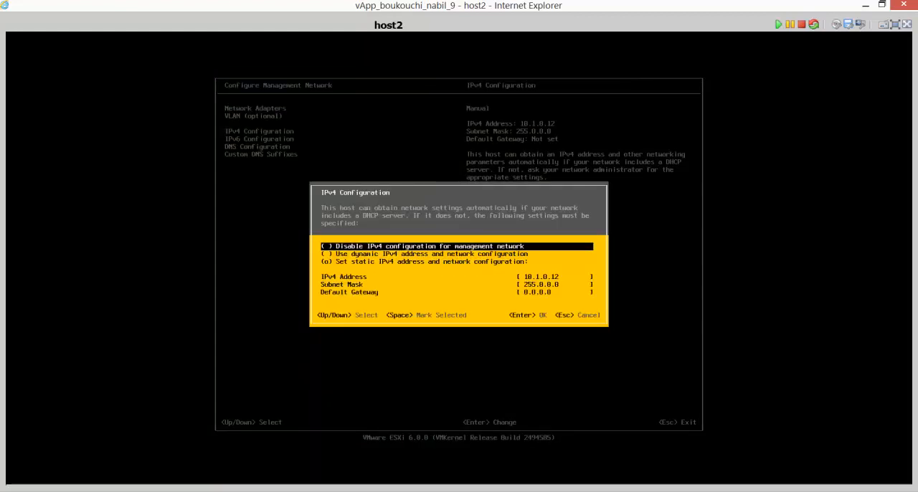
pyautogui.press('Escape')
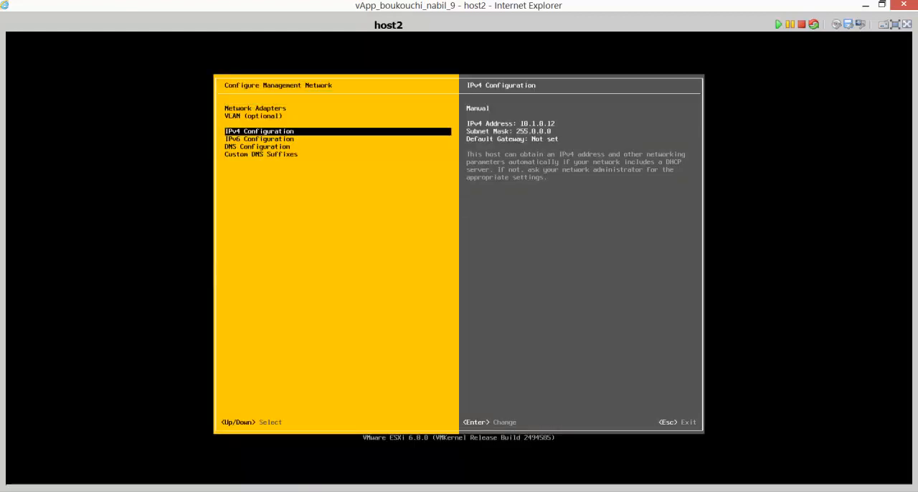
pyautogui.press('Down')
pyautogui.press('Down')
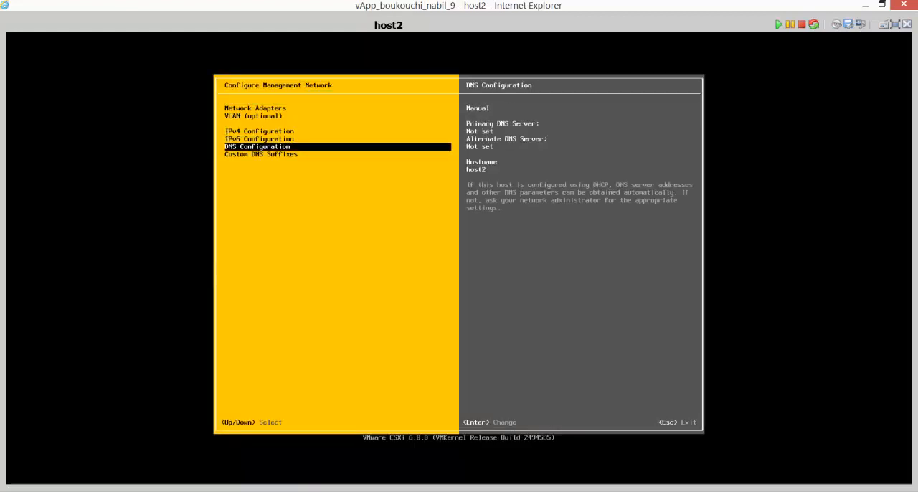
pyautogui.press('Down')
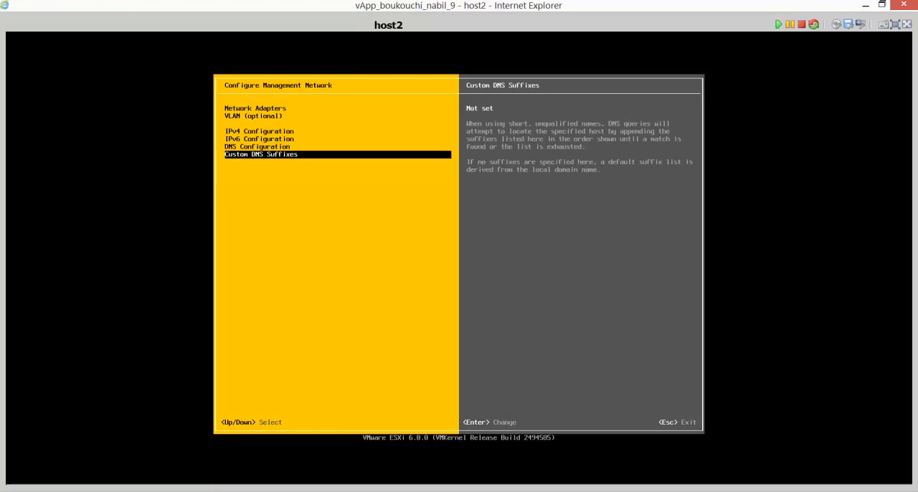
# Exit the management network configuration, applying the changes and restarting the management network.
pyautogui.press('Escape')
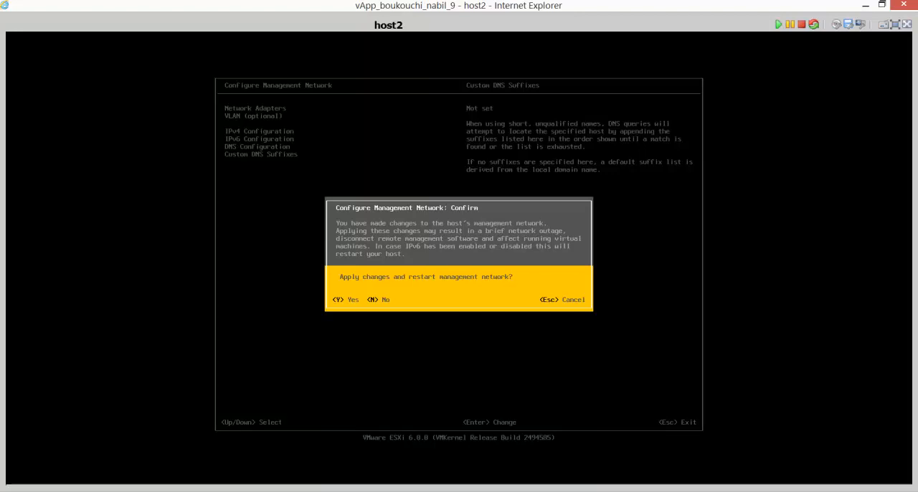
pyautogui.press('Escape')
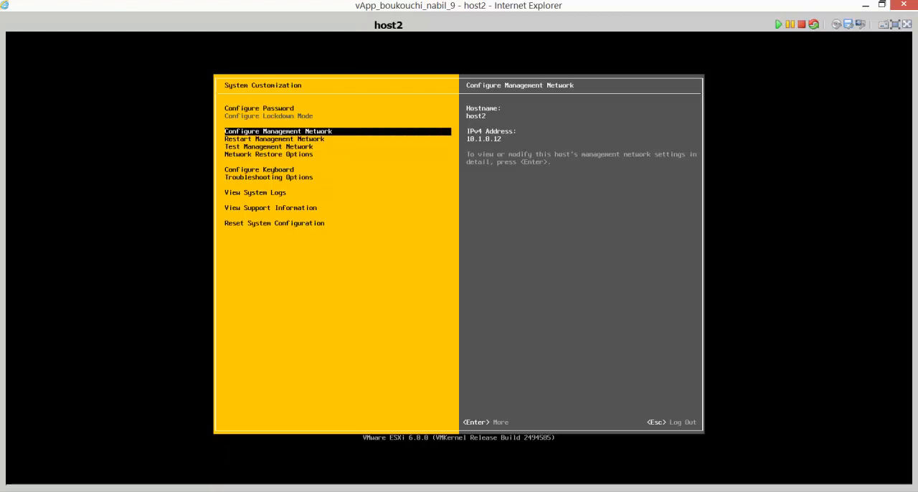
# Review the ESXi Shell and SSH entries in the host's troubleshooting options.
pyautogui.press('Down')
pyautogui.press('Down')
pyautogui.press('Down')
pyautogui.press('Down')
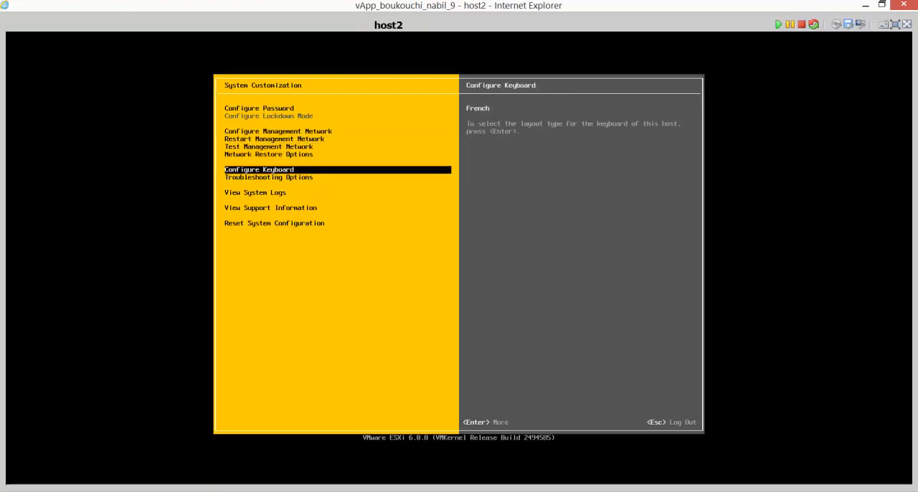
pyautogui.press('Down')
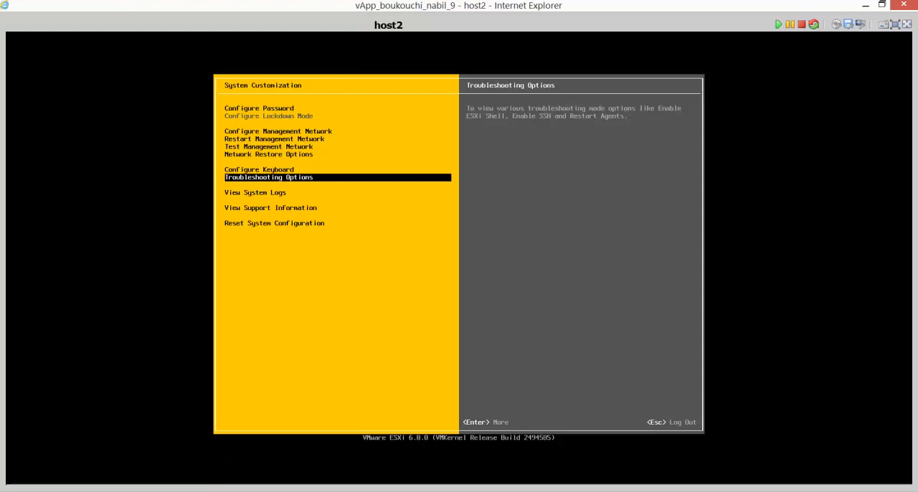
pyautogui.press('Return')
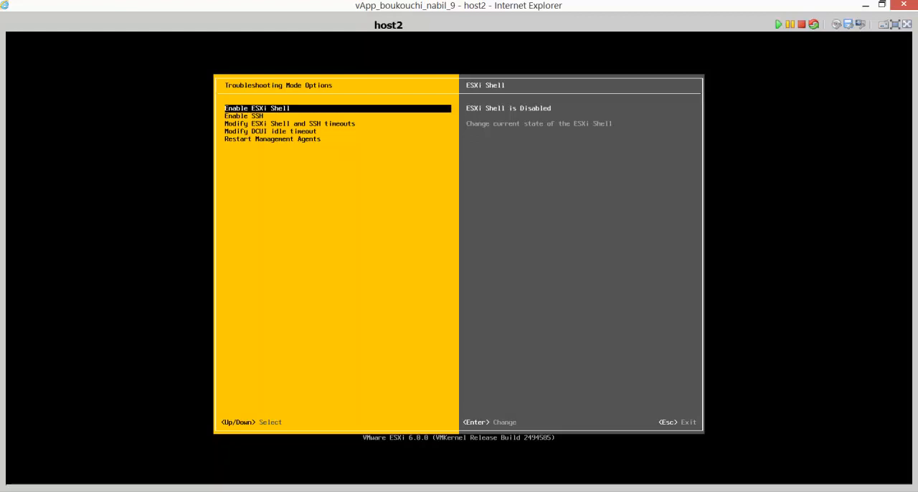
pyautogui.press('Down')
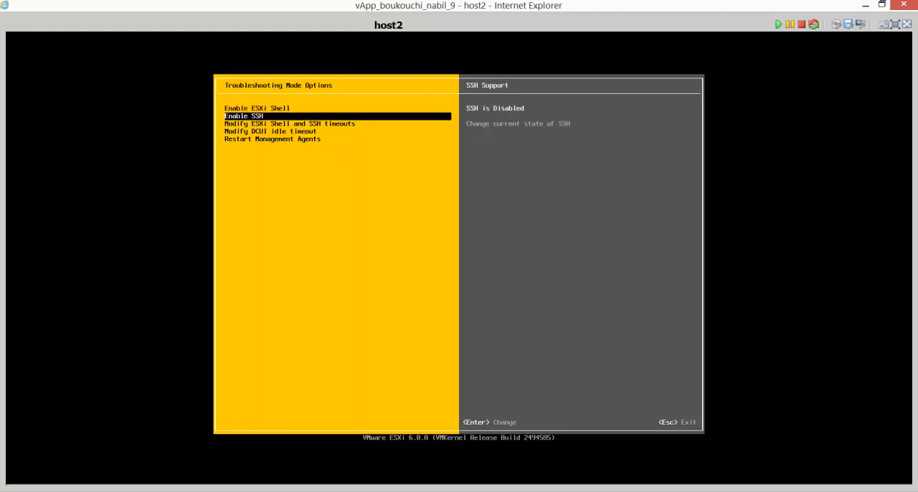
pyautogui.press('Up')
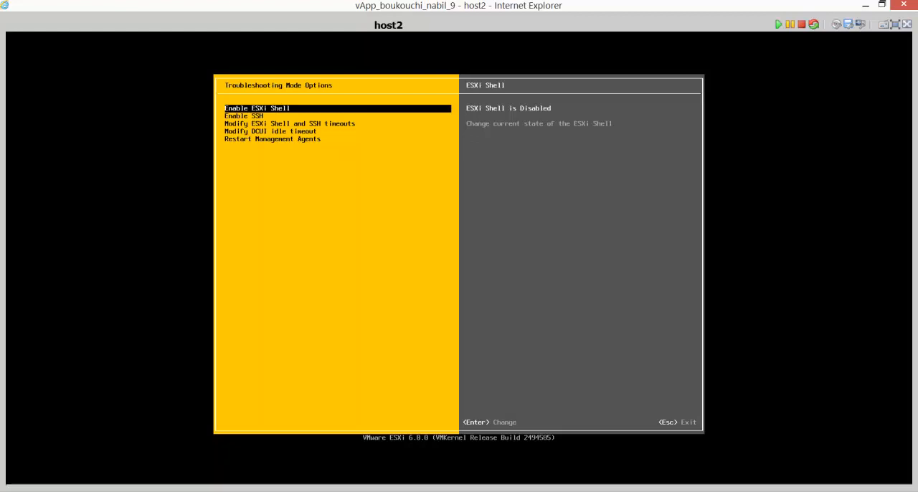
pyautogui.press('Escape')
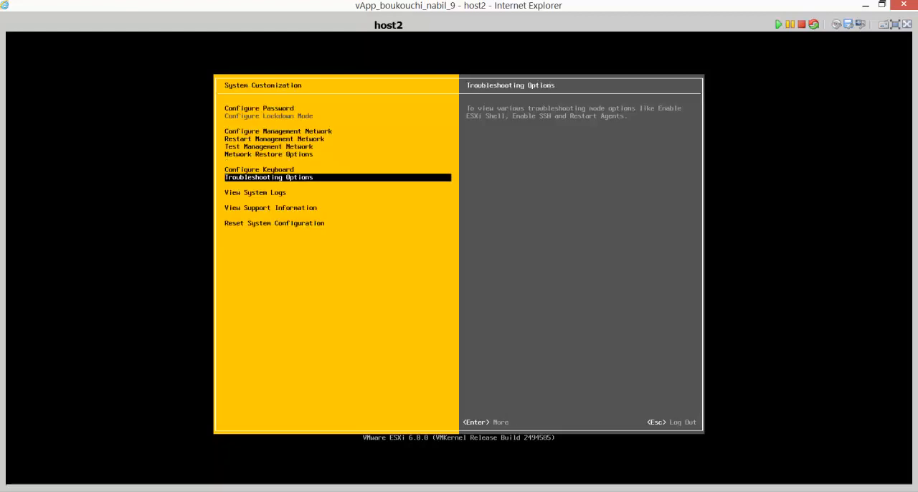
# Log out of the host's system customization screen.
pyautogui.press('Up')
pyautogui.press('Up')
pyautogui.press('Up')
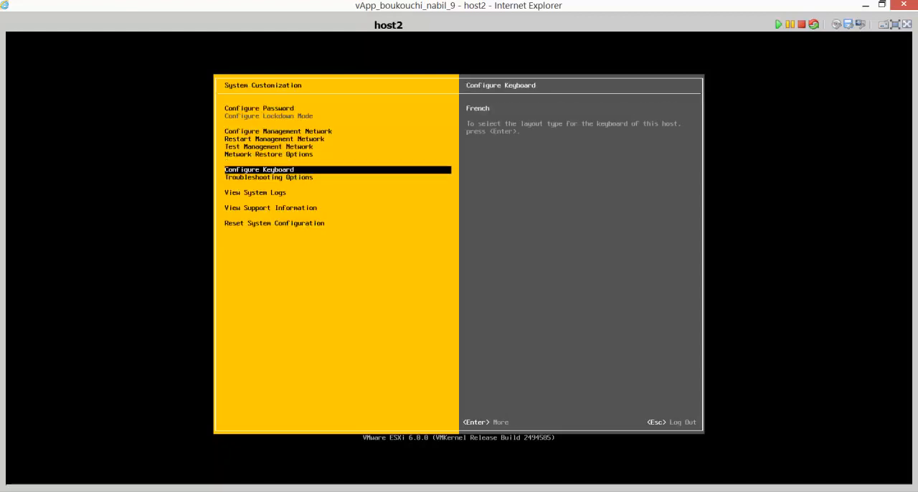
pyautogui.press('Up')
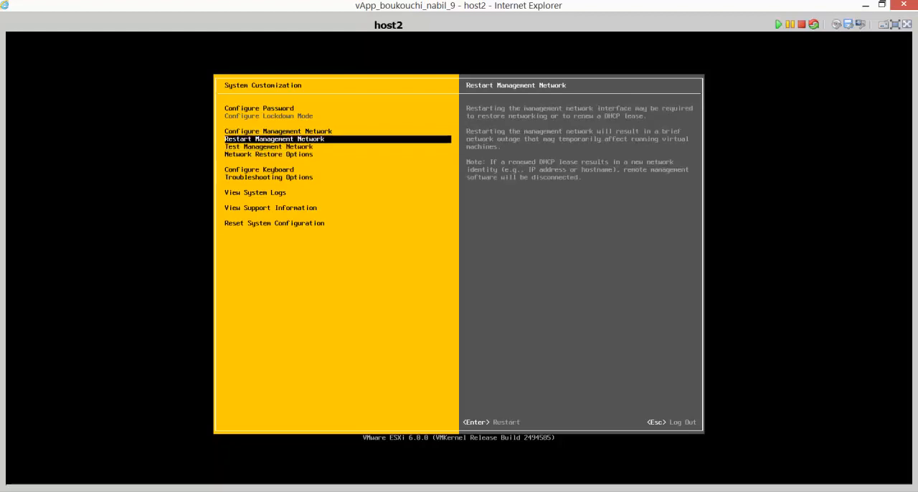
pyautogui.press('Up')
pyautogui.press('Up')
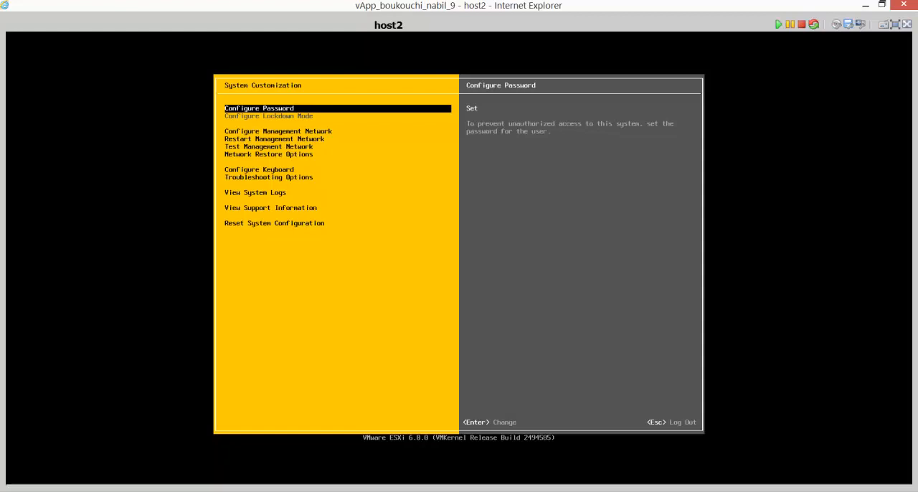
pyautogui.press('Escape')
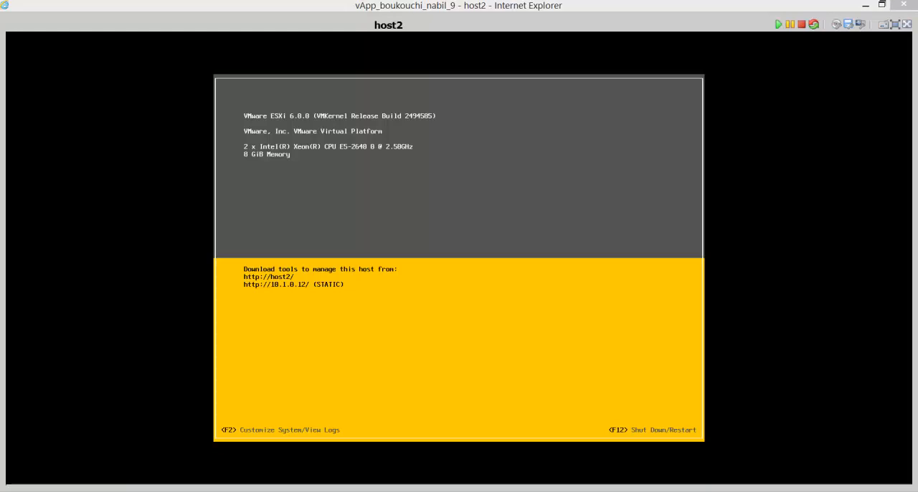
# Switch to the Remote Desktop session, close Programs and Features, and line up the putty shortcut with the other desktop icons.
pyautogui.click(502, 224)
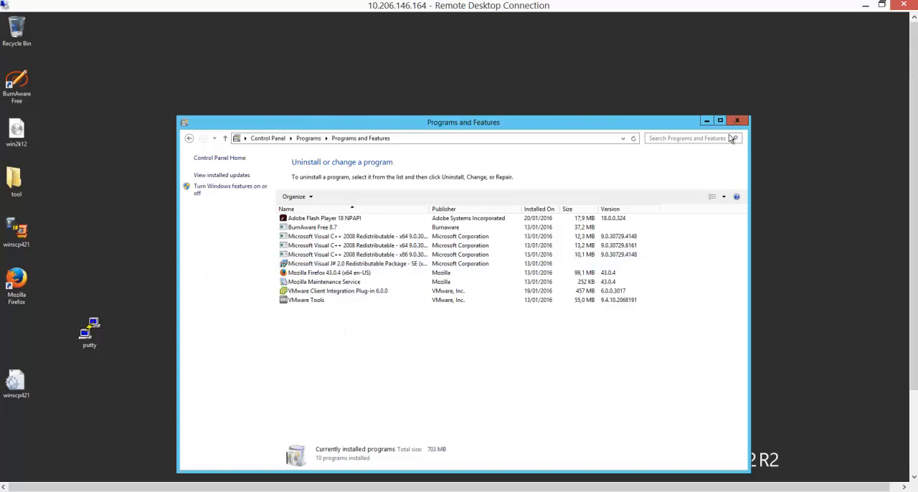
pyautogui.click(746, 123)
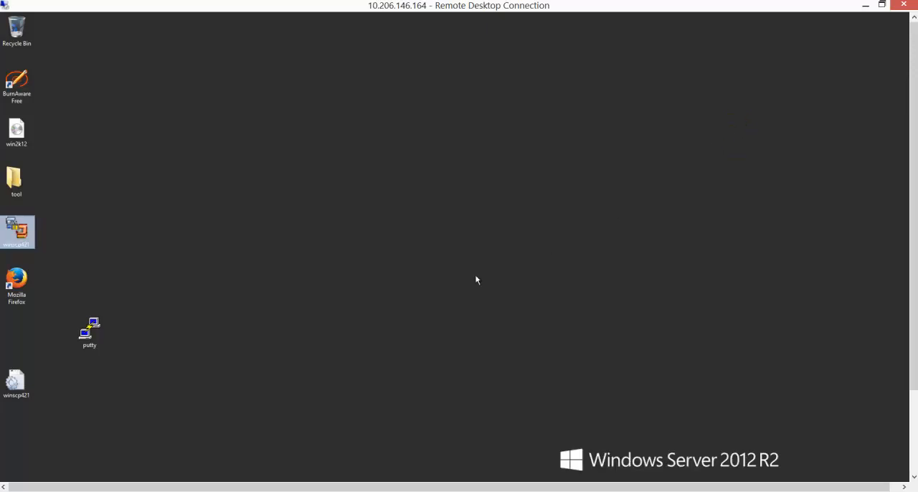
pyautogui.click(88, 331)
pyautogui.moveTo(0, 336); pyautogui.dragTo(10, 340)
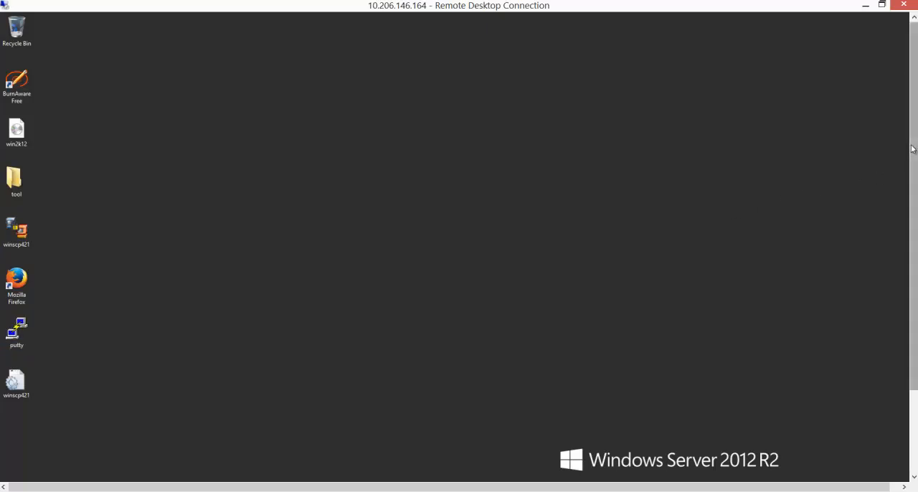
# Ping 10.1.0.12 from Windows PowerShell to test the host's connectivity, and minimize the console window.
pyautogui.moveTo(912, 148); pyautogui.dragTo(911, 236)
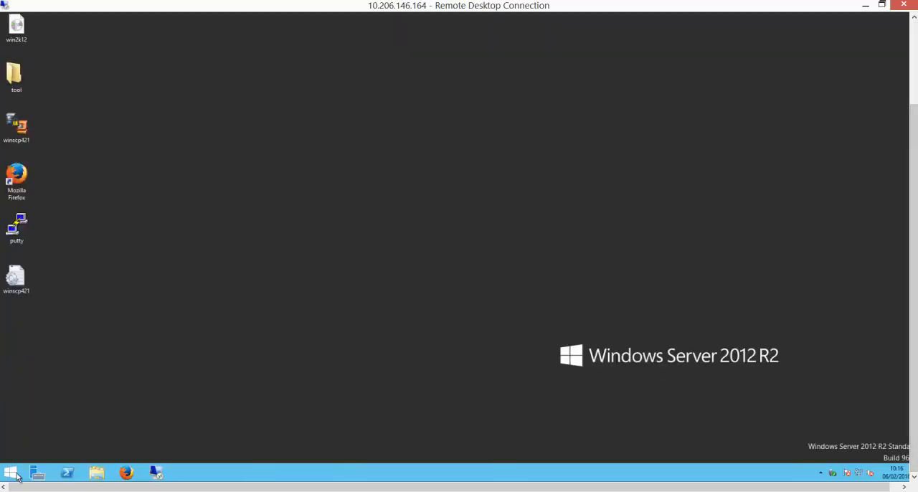
pyautogui.click(66, 472)
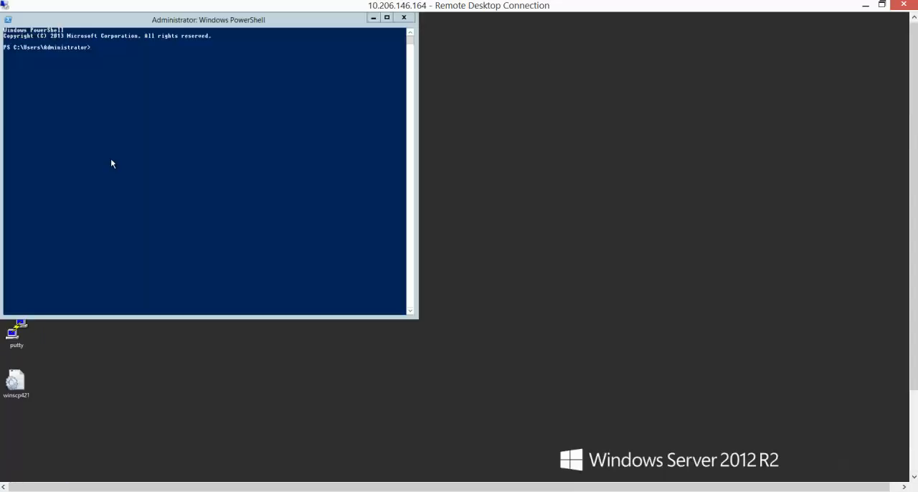
pyautogui.click(180, 82)
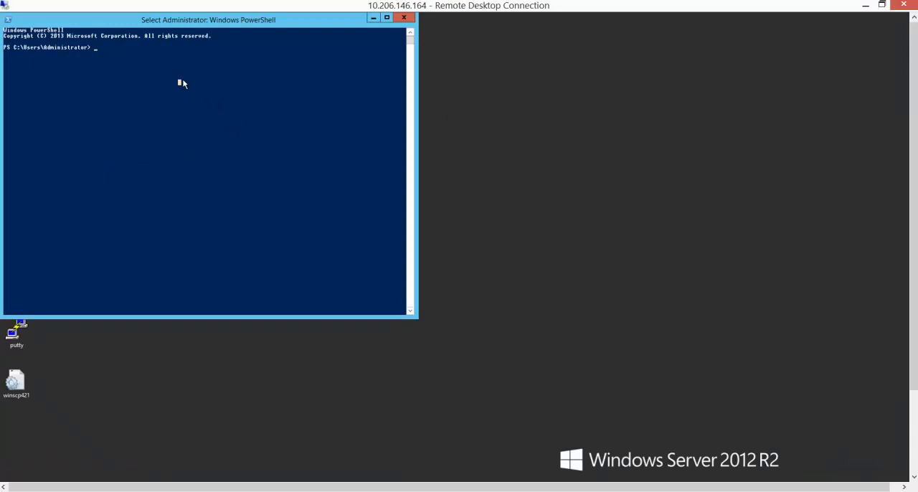
pyautogui.write('ping')
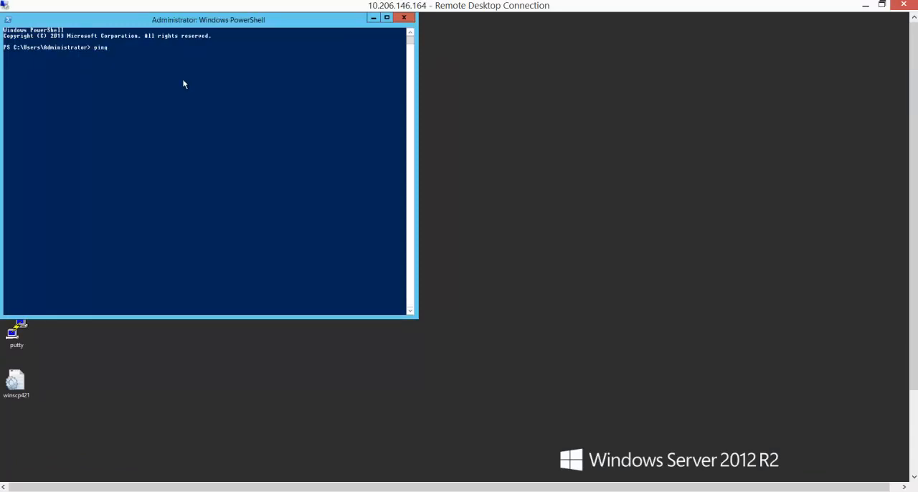
pyautogui.write(' 10.1.0.12')
pyautogui.press('Return')
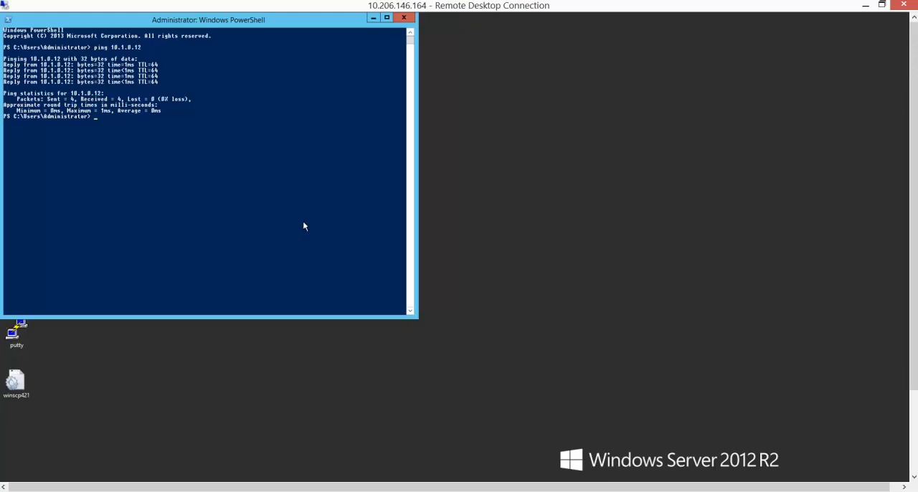
pyautogui.click(374, 19)
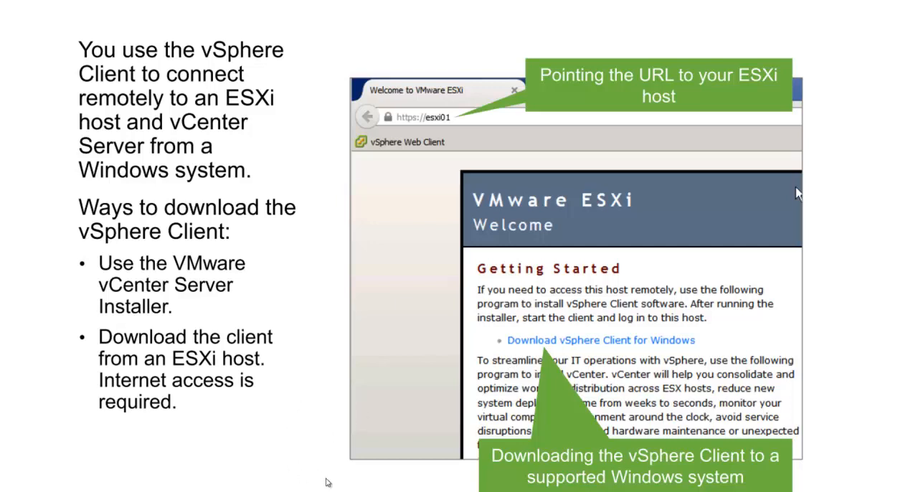
# Switch from the slides back to the Remote Desktop session and open 10.1.0.12 in Firefox.
pyautogui.hotkey('alt', 'Tab')
pyautogui.press('Tab')
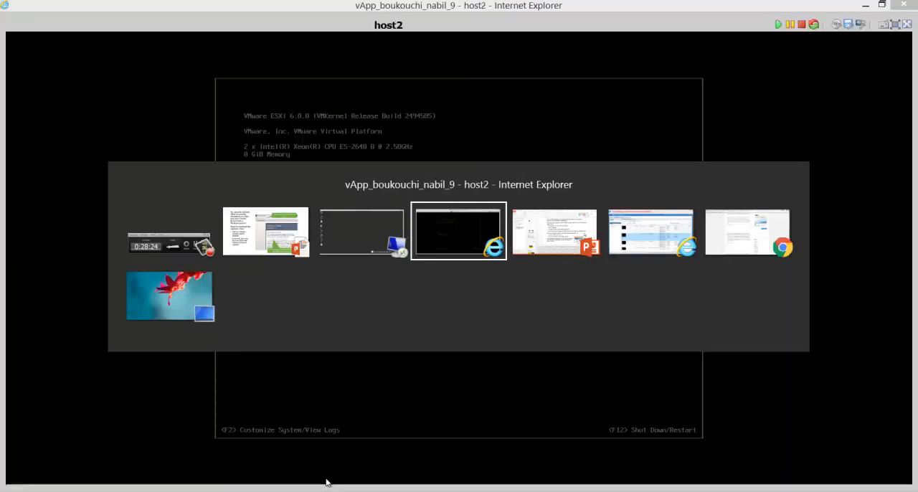
pyautogui.press('Tab')
pyautogui.press('Tab')
pyautogui.press('Tab')
pyautogui.press('Tab')
pyautogui.press('Tab')
pyautogui.press('Tab')
pyautogui.press('Tab')
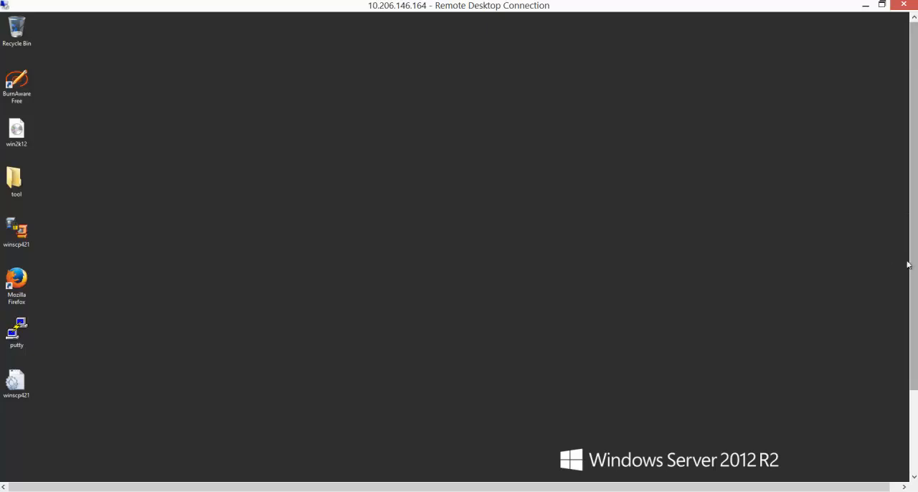
pyautogui.moveTo(913, 259); pyautogui.dragTo(913, 341)
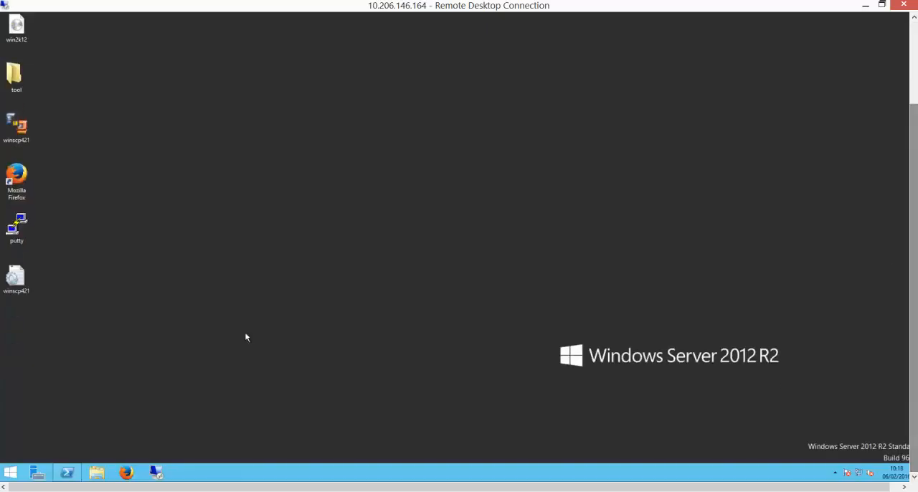
pyautogui.click(32, 179)
pyautogui.moveTo(914, 159); pyautogui.dragTo(908, 66)
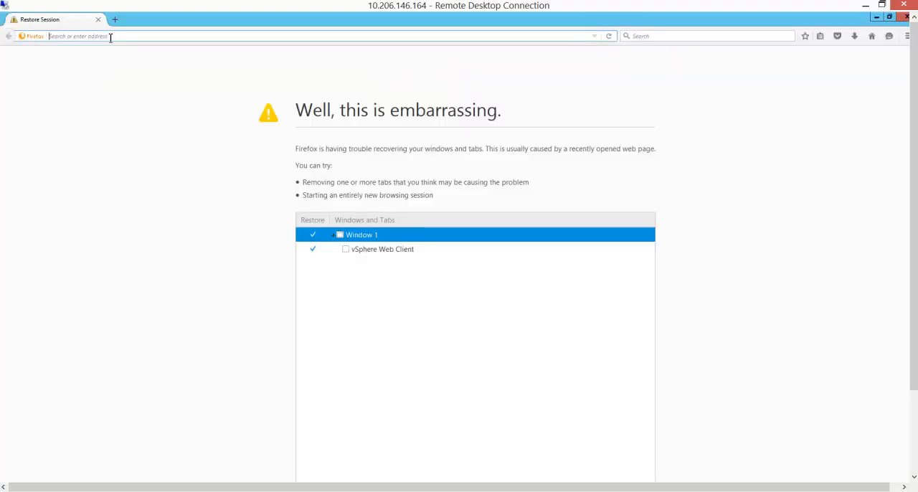
pyautogui.write('10')
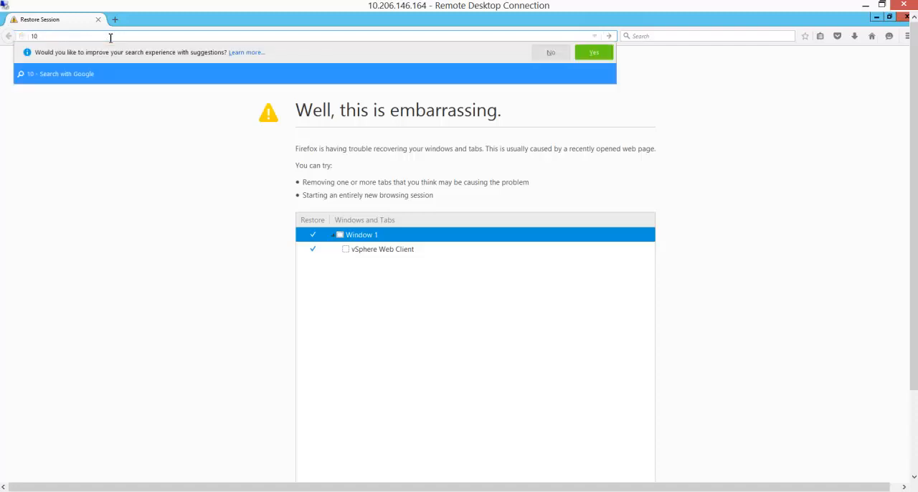
pyautogui.write('.1.0.12')
pyautogui.press('Return')
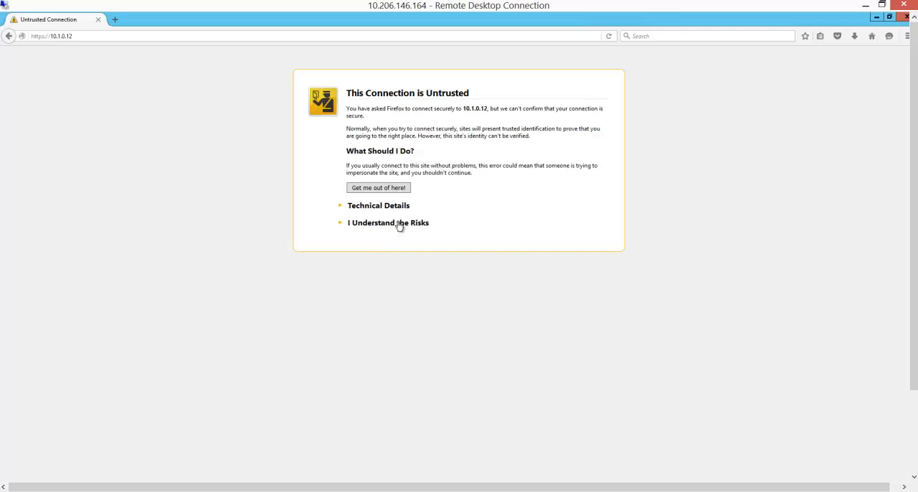
pyautogui.click(371, 227)
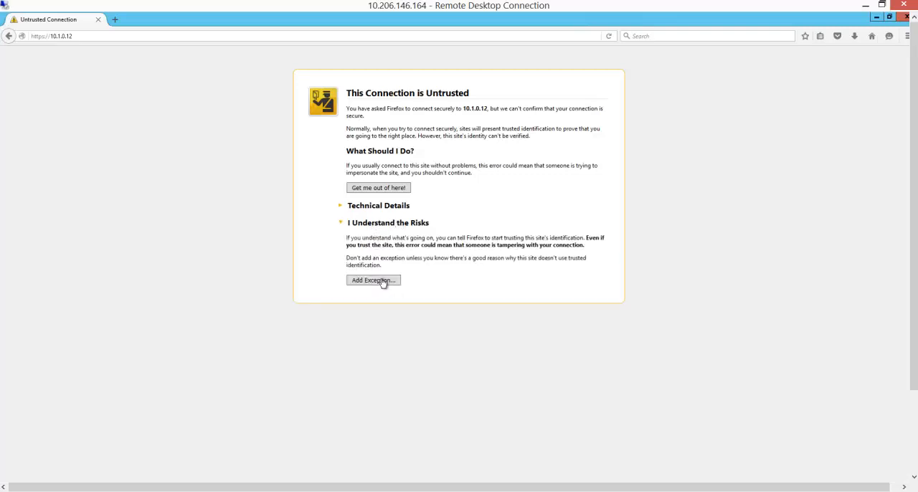
pyautogui.click(383, 281)
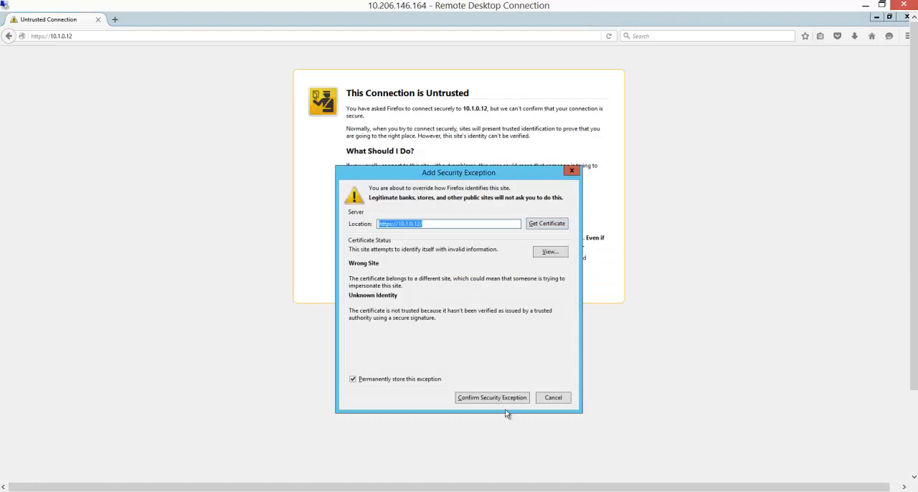
pyautogui.click(500, 398)
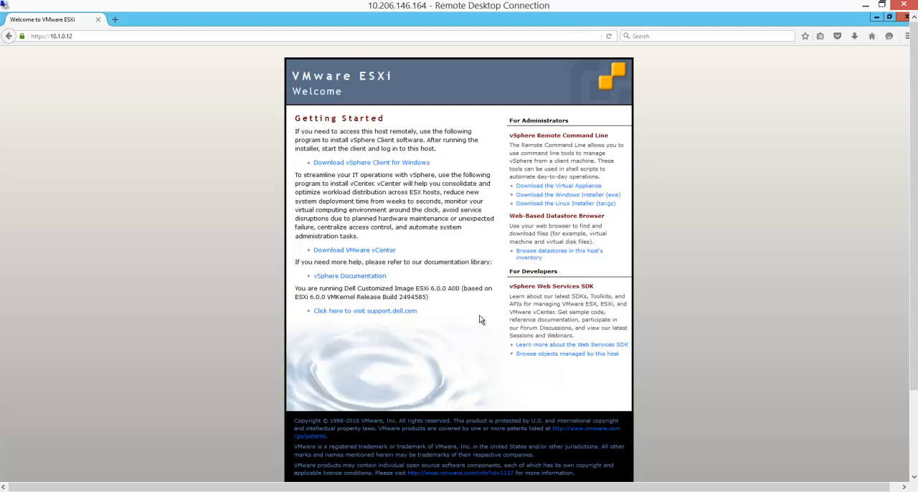
# Try to download the vSphere Client for Windows from the ESXi welcome page, check the download address, and minimize the browser.
pyautogui.click(380, 165)
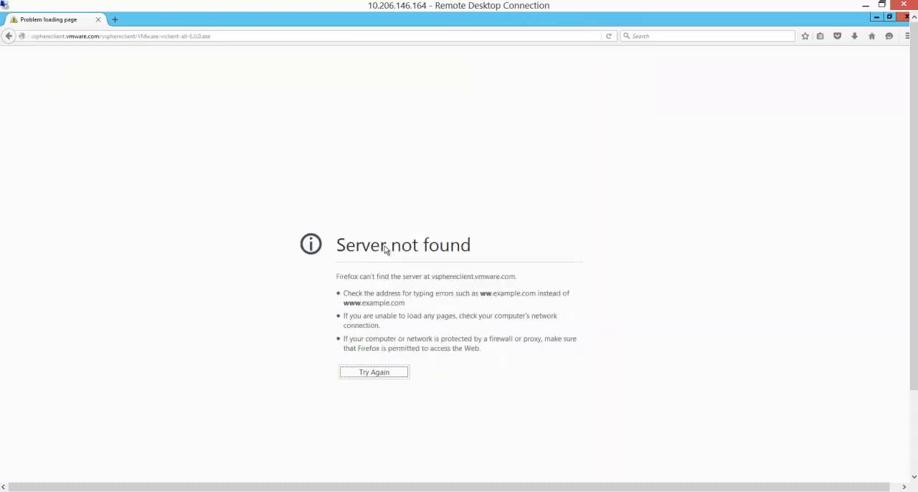
pyautogui.moveTo(107, 36); pyautogui.dragTo(29, 42)
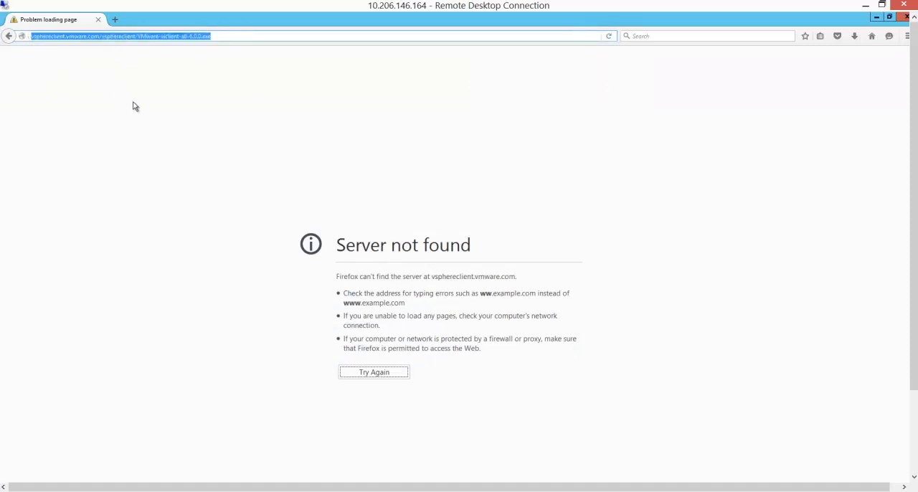
pyautogui.click(60, 40)
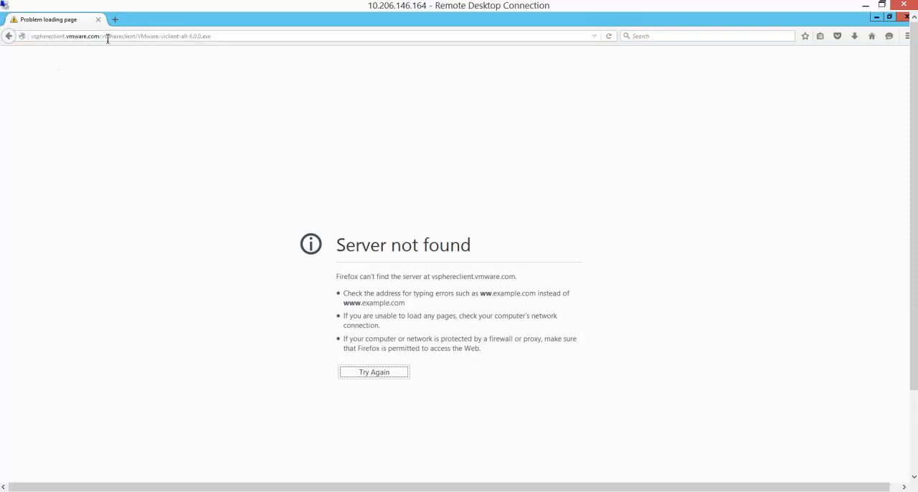
pyautogui.click(876, 19)
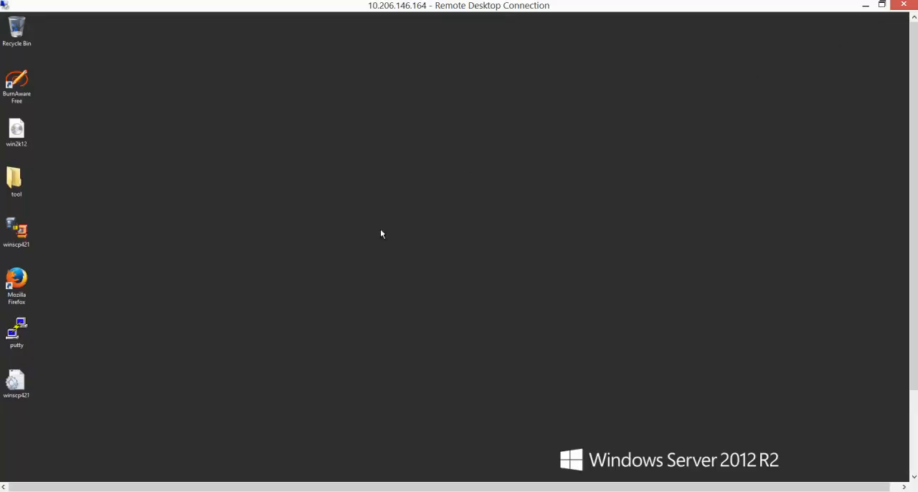
# Launch the VMware-viclient installer from the desktop's tool folder and switch back to the presentation slides.
pyautogui.doubleClick(14, 179)
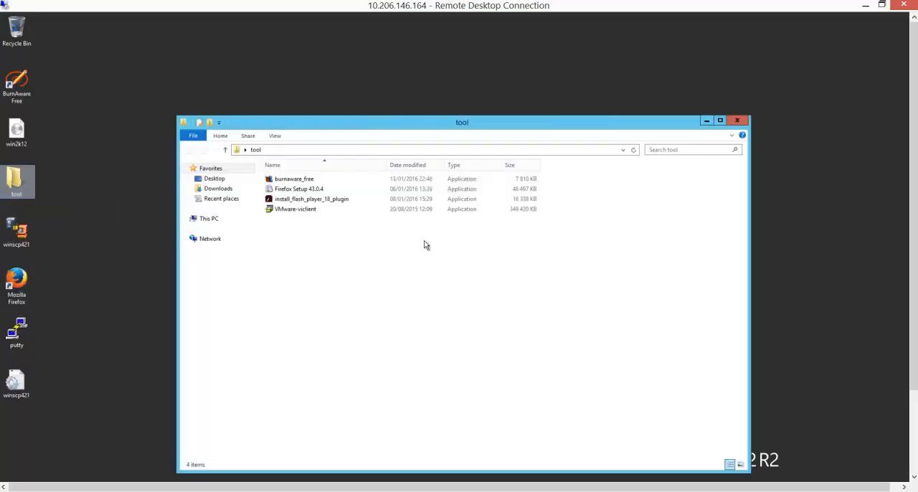
pyautogui.click(291, 211)
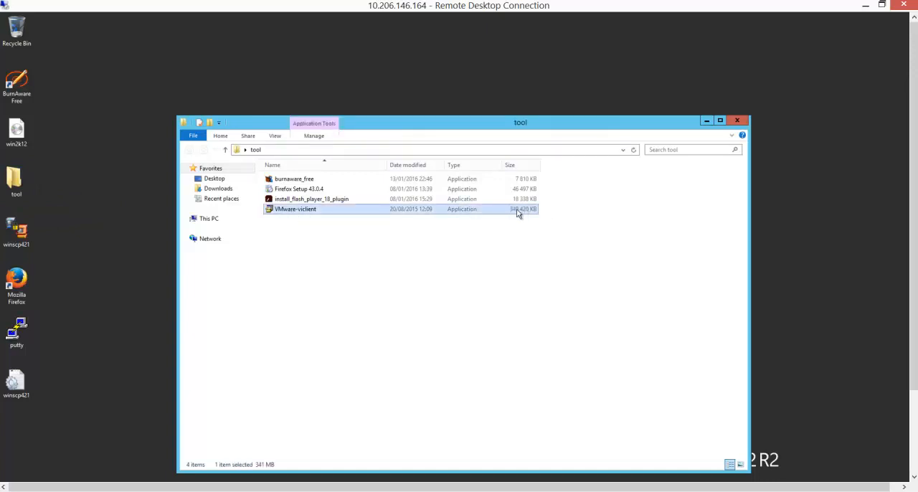
pyautogui.doubleClick(304, 209)
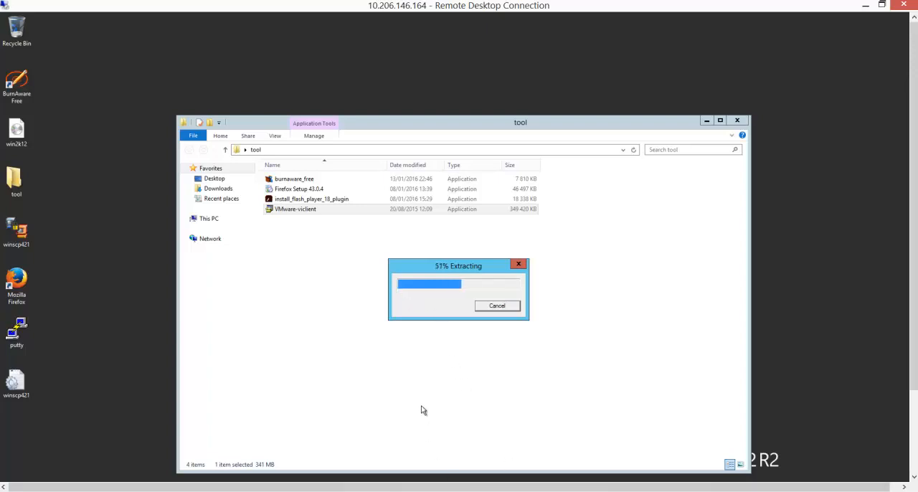
pyautogui.click(577, 453)
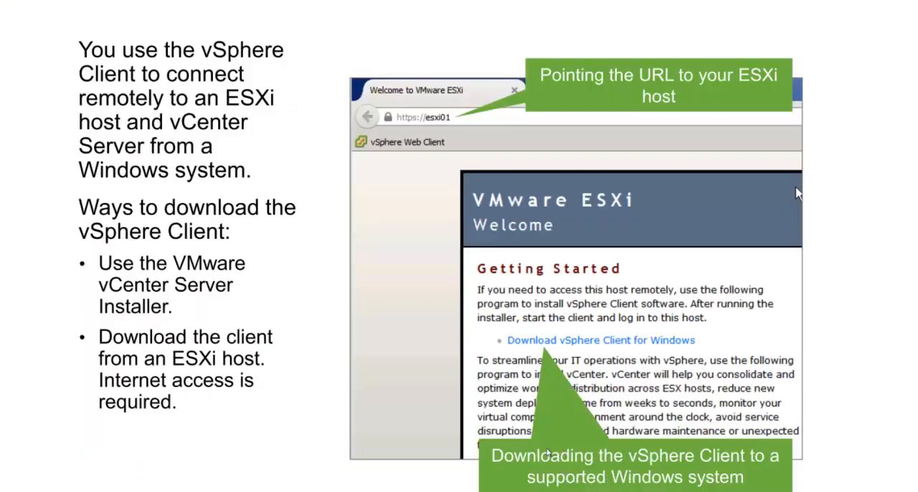
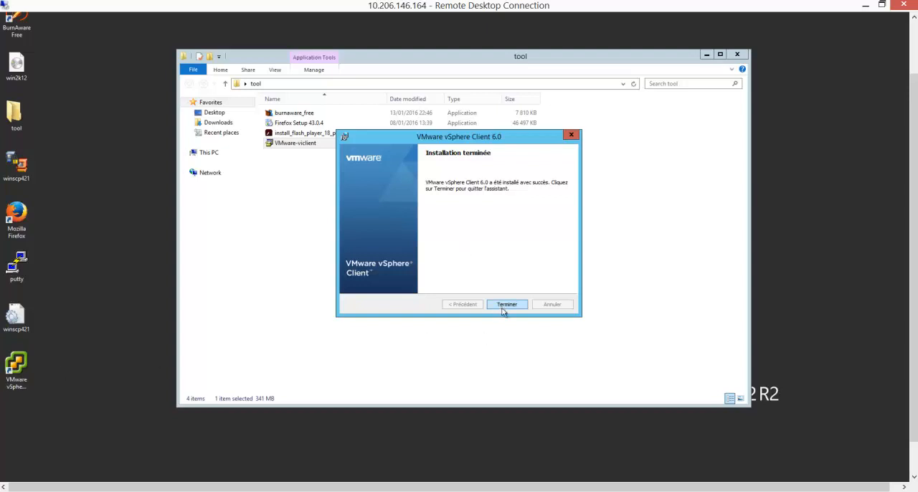
# Finish the VMware vSphere Client 6.0 installation wizard and launch the client from the desktop.
pyautogui.click(505, 303)
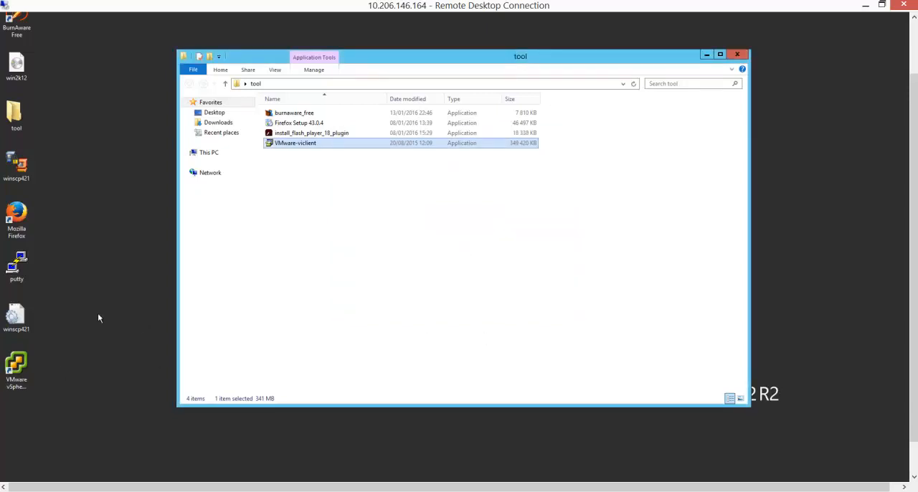
pyautogui.click(26, 363)
pyautogui.doubleClick(26, 363)
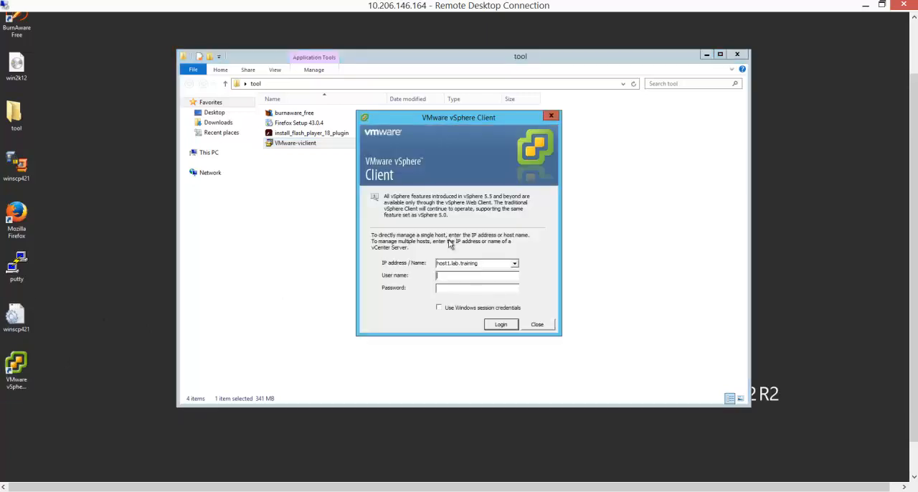
# Replace the host address in the vSphere Client login window with 10.1.0.12.
pyautogui.click(486, 263)
pyautogui.moveTo(486, 263); pyautogui.dragTo(413, 265)
pyautogui.press('BackSpace')
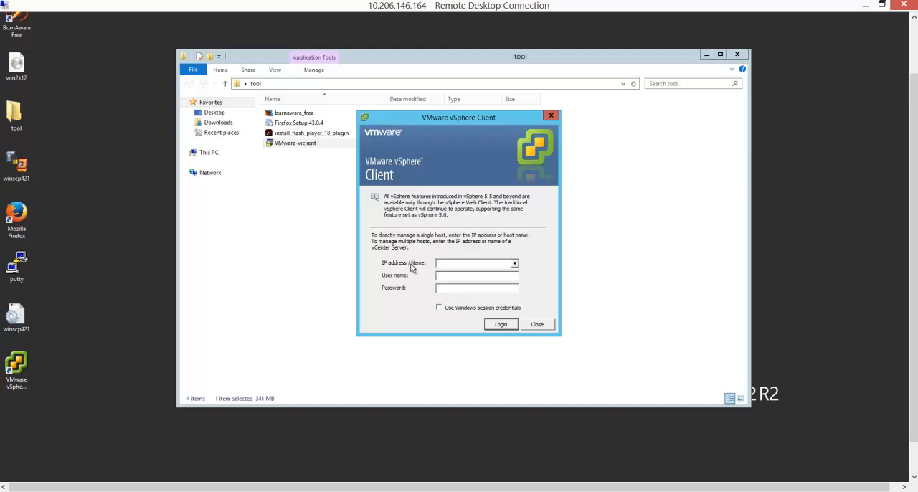
pyautogui.write('10')
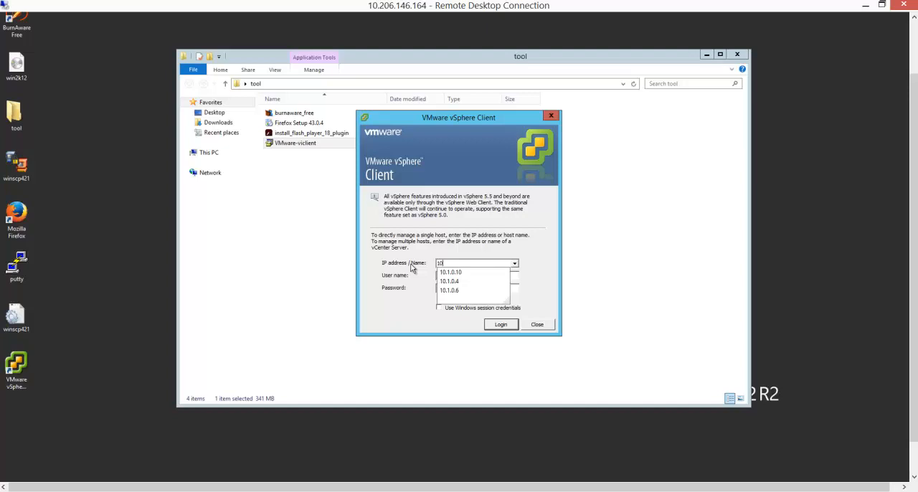
pyautogui.write('.')
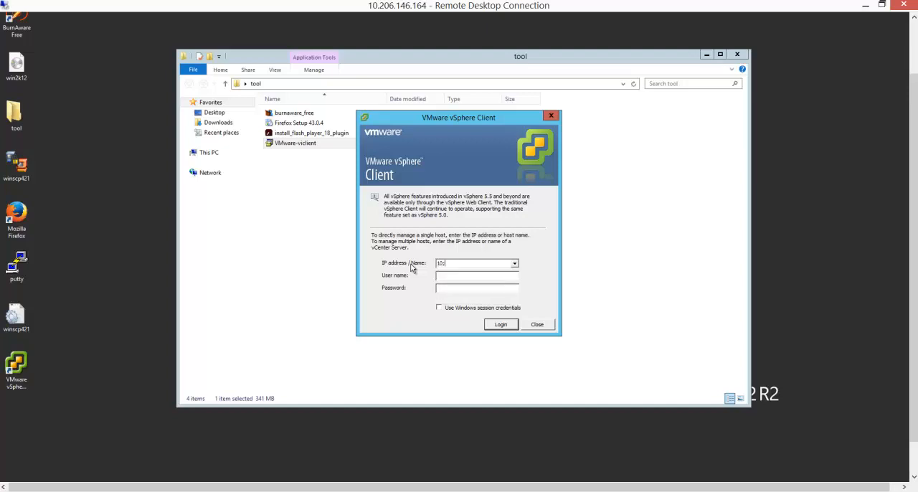
pyautogui.press('BackSpace')
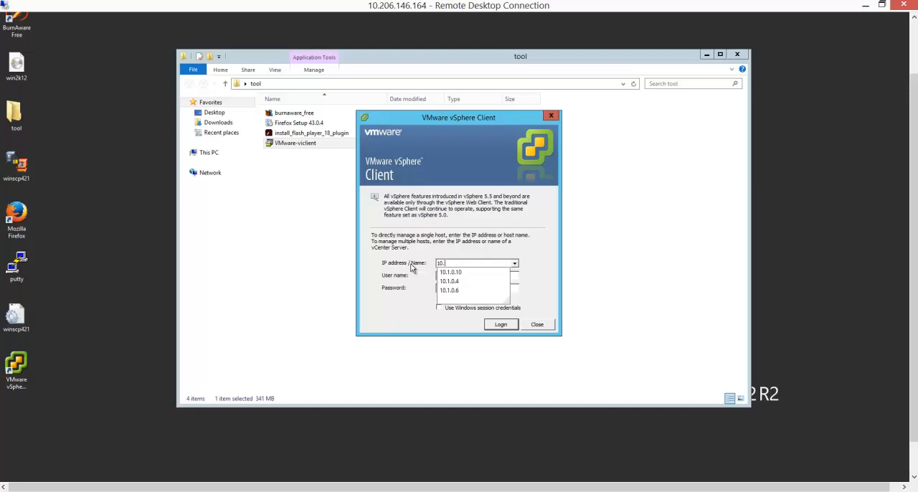
pyautogui.write('1.0.12')
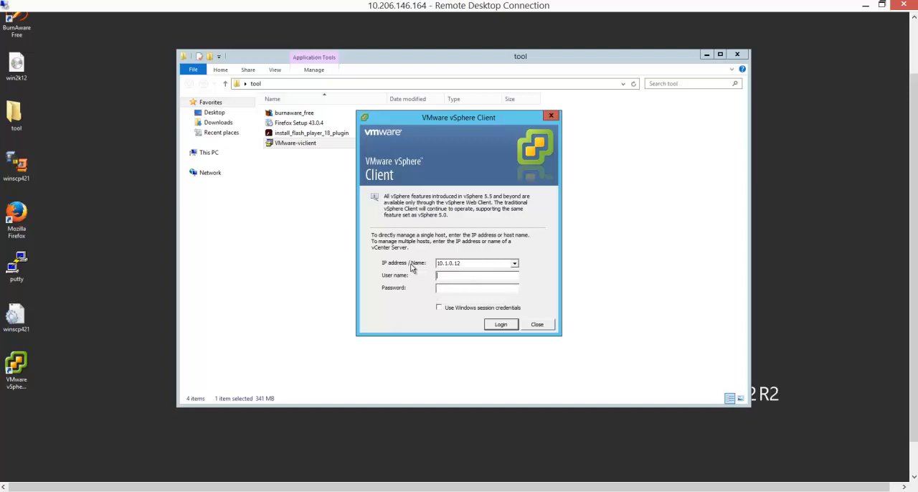
pyautogui.write('root')
pyautogui.write('******')
pyautogui.write('*')
# Log in as root with the account password, installing the certificate for 10.1.0.12 and ignoring its security warning.
pyautogui.press('capslock')
pyautogui.write('*')
pyautogui.press('Return')
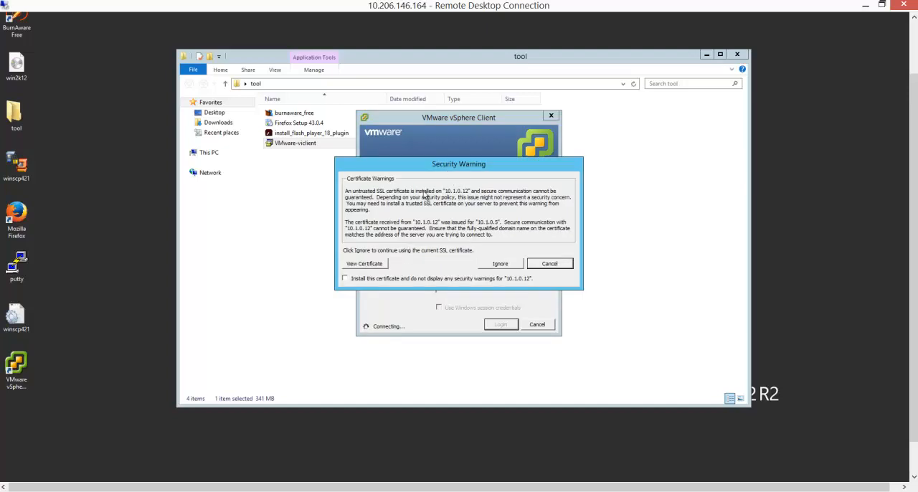
pyautogui.click(345, 278)
pyautogui.click(502, 264)
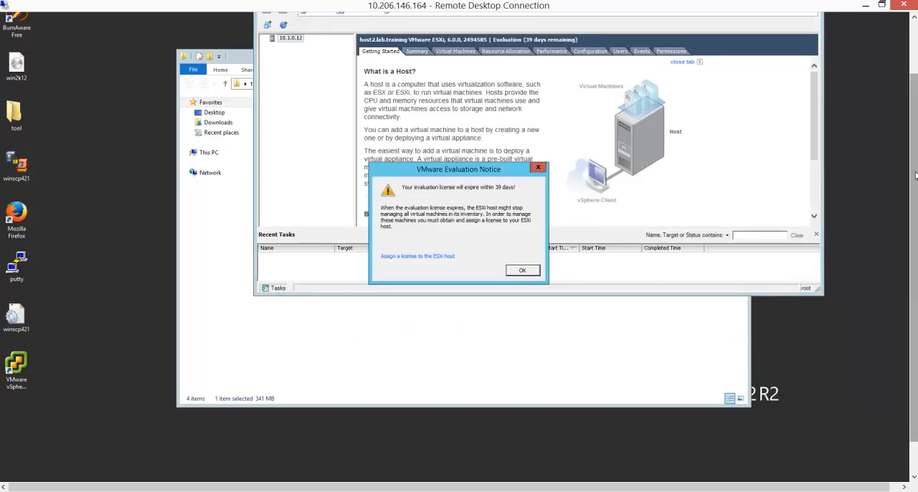
# Dismiss the VMware evaluation notice and maximize the vSphere Client window.
pyautogui.scroll(3, 915, 175)
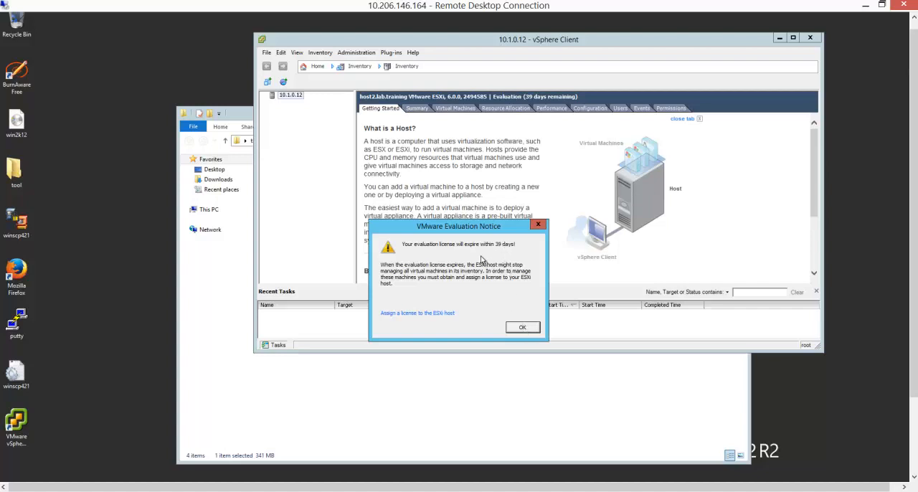
pyautogui.click(522, 328)
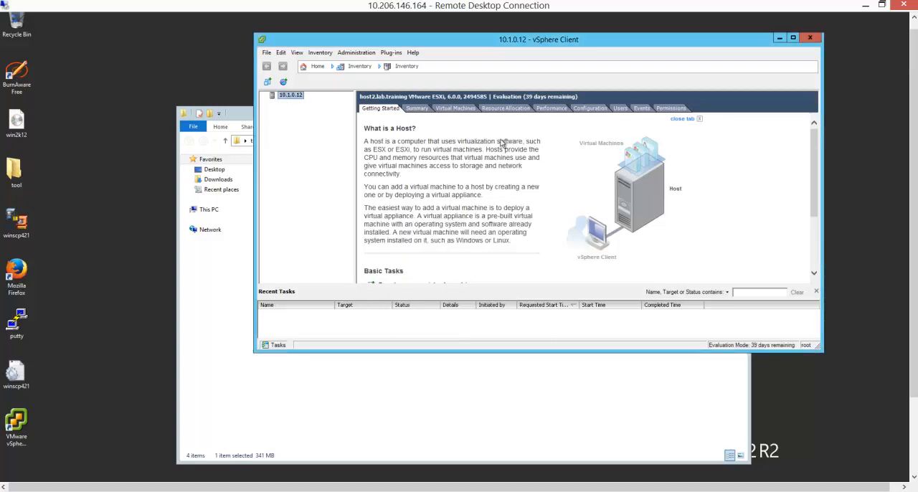
pyautogui.click(792, 38)
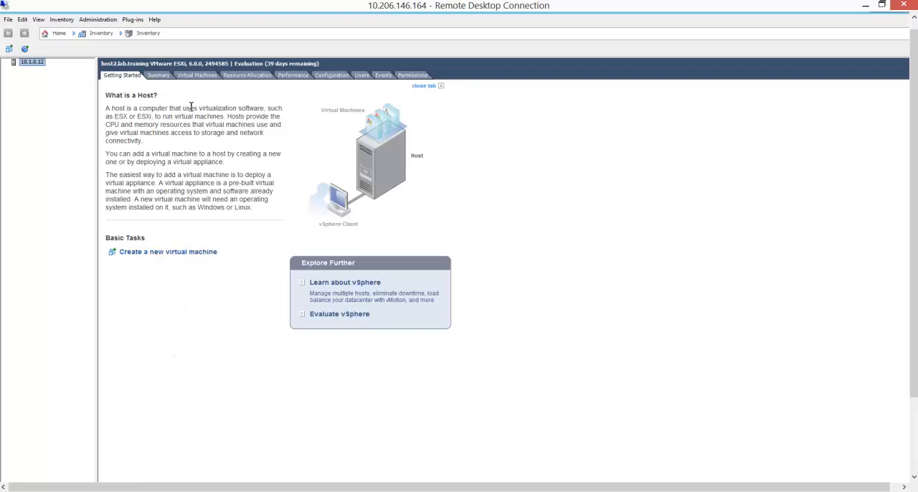
# Review the host's summary, including the datastore1 storage details, and open its list of virtual machines.
pyautogui.click(159, 75)
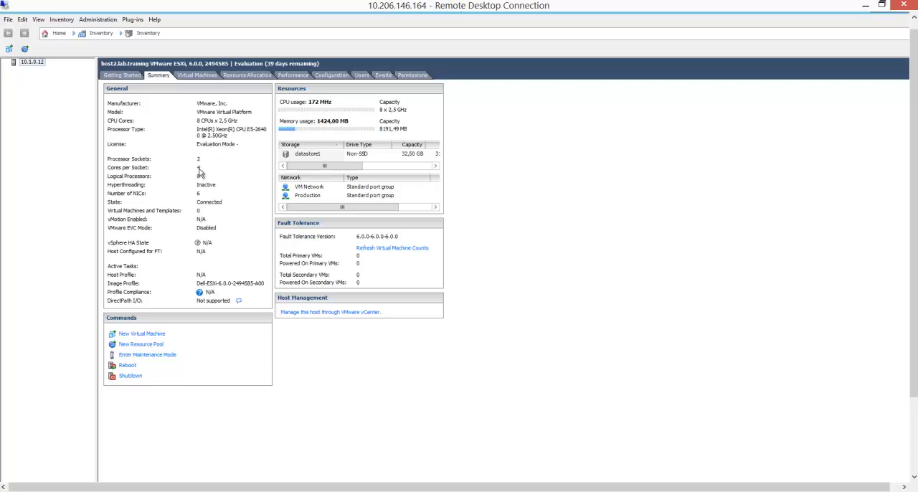
pyautogui.click(313, 157)
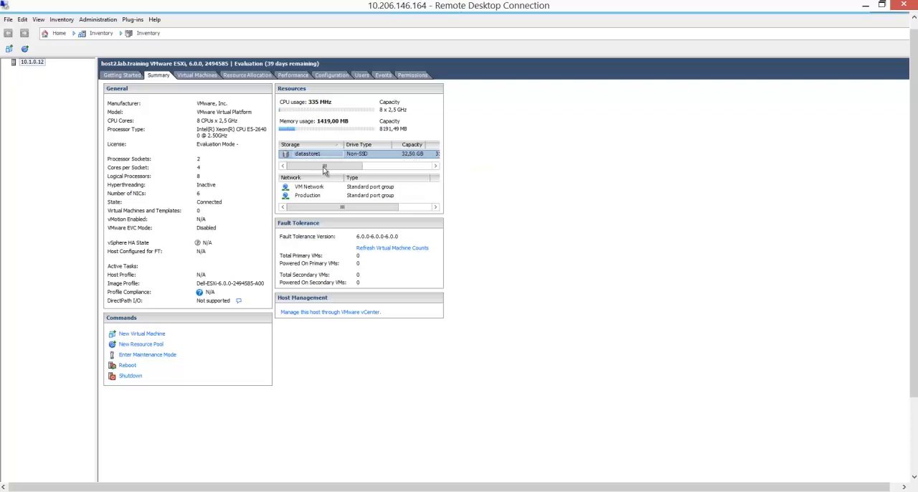
pyautogui.moveTo(322, 165); pyautogui.dragTo(377, 165)
pyautogui.moveTo(290, 160); pyautogui.dragTo(288, 162)
pyautogui.click(201, 75)
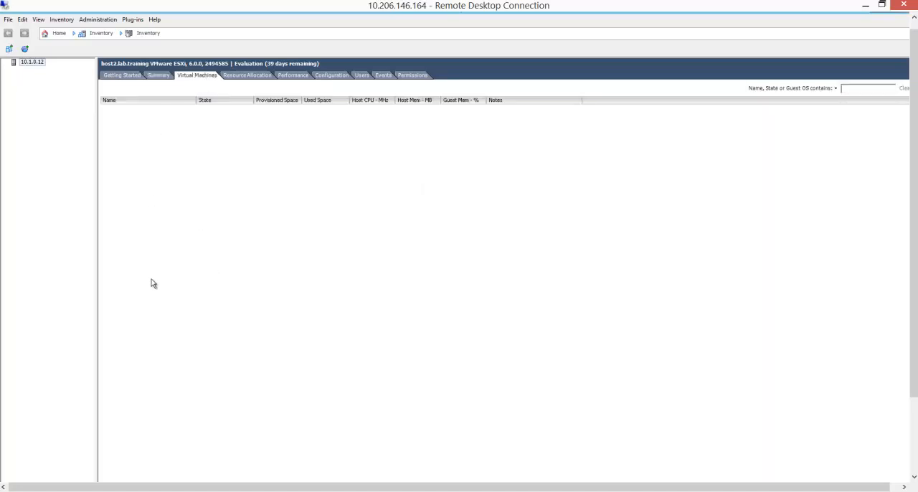
# Examine the host's hardware health status, including the sensors under Software Components.
pyautogui.click(324, 75)
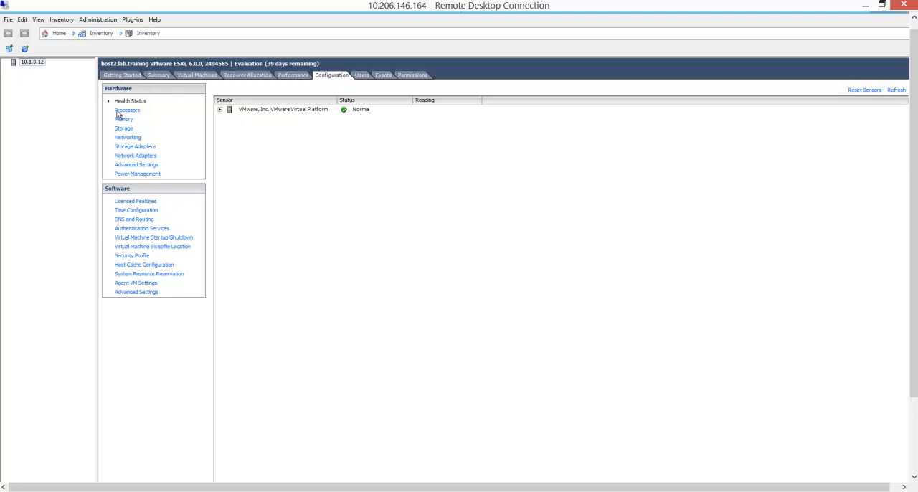
pyautogui.click(219, 110)
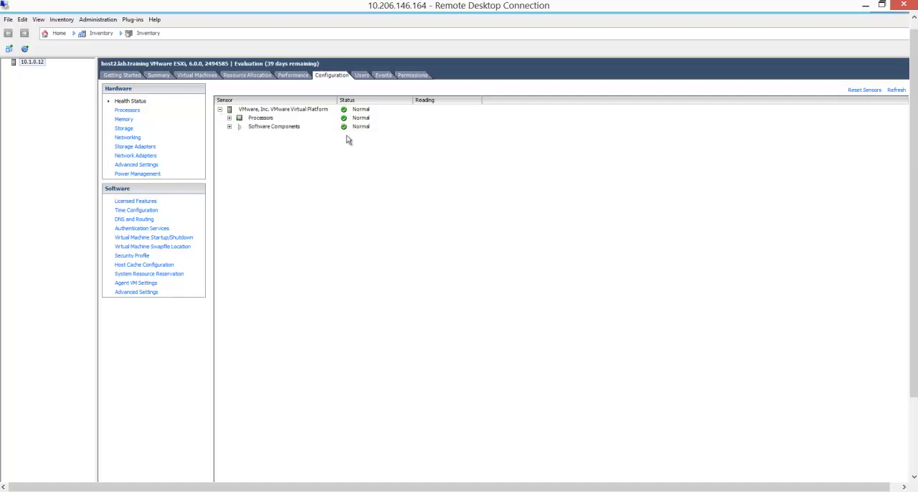
pyautogui.click(230, 128)
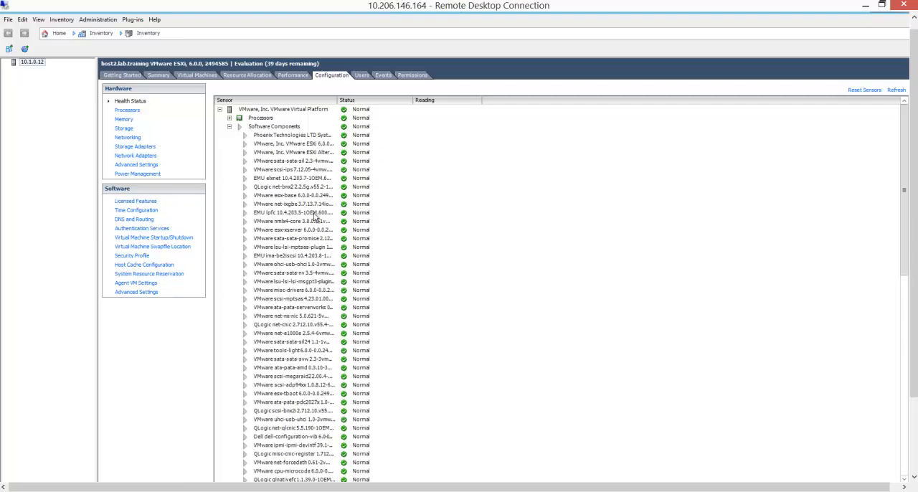
pyautogui.scroll(-7, 440, 294)
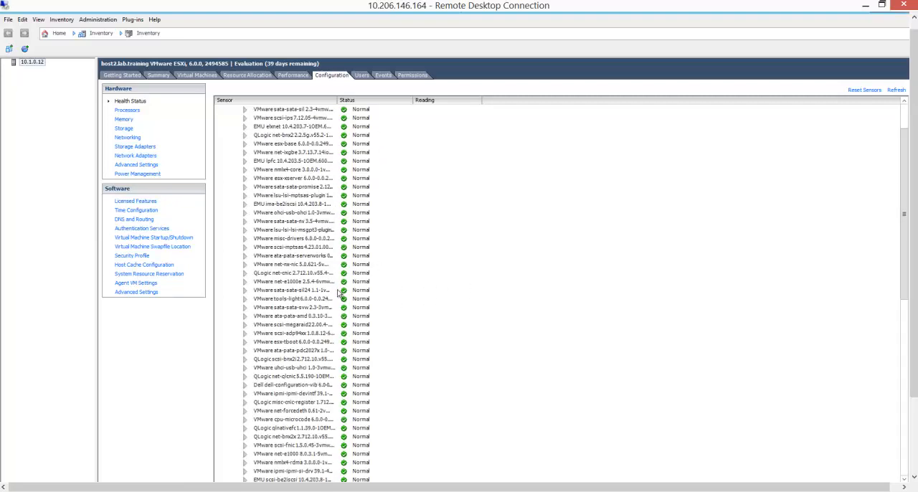
pyautogui.scroll(-10, 363, 286)
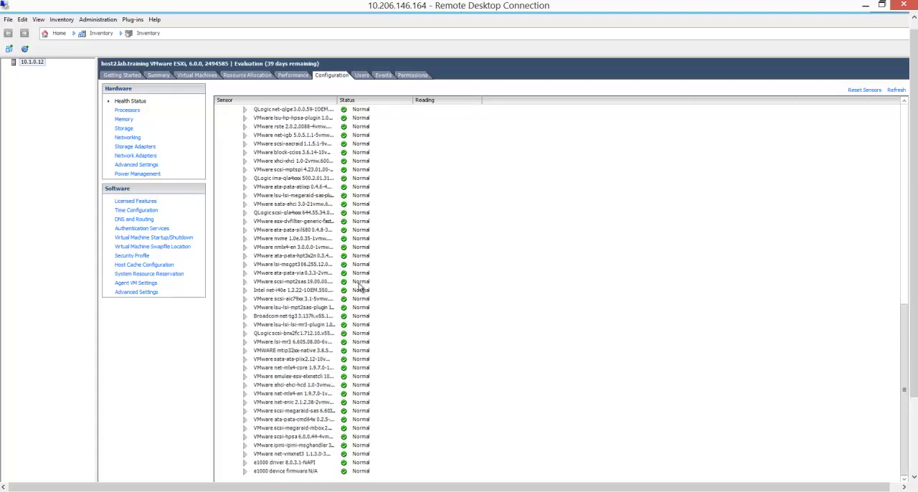
pyautogui.scroll(15, 359, 283)
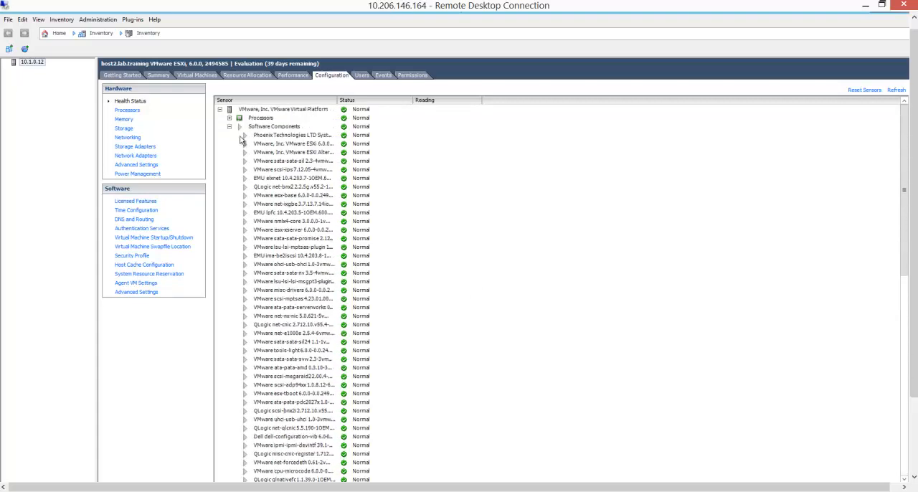
pyautogui.click(229, 126)
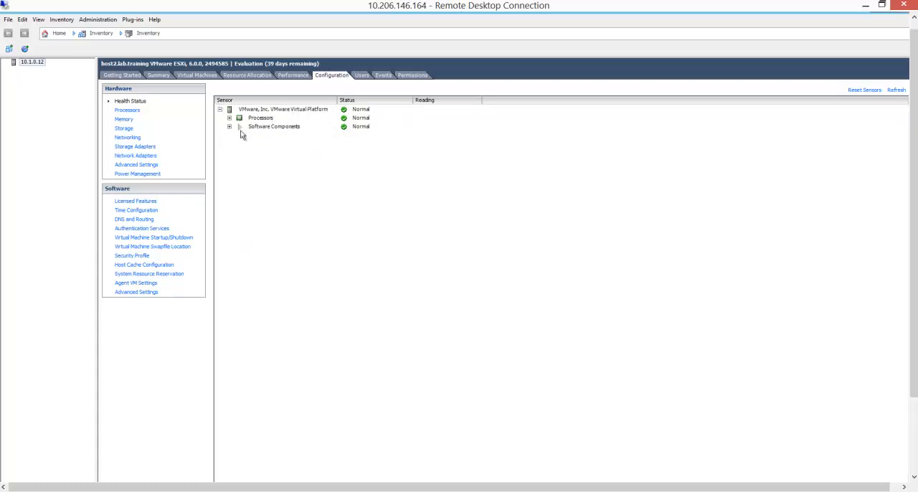
# Review the host's processor, memory and storage configuration.
pyautogui.click(147, 112)
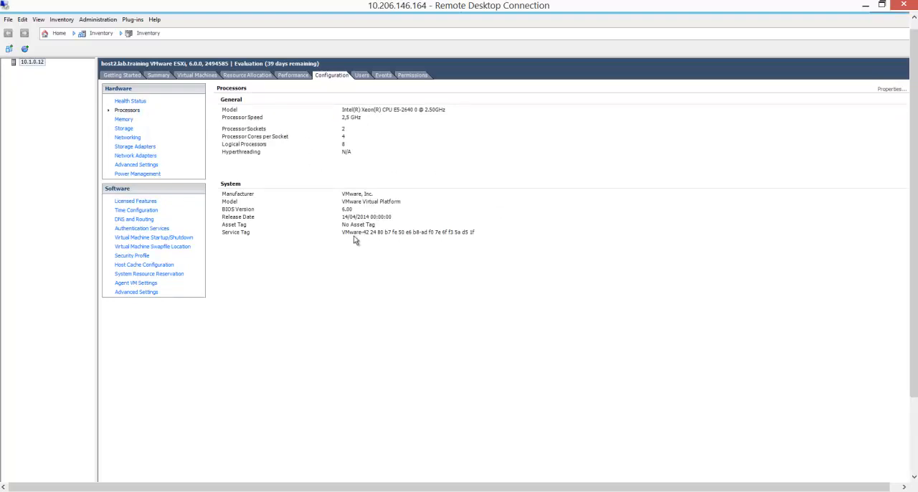
pyautogui.click(119, 120)
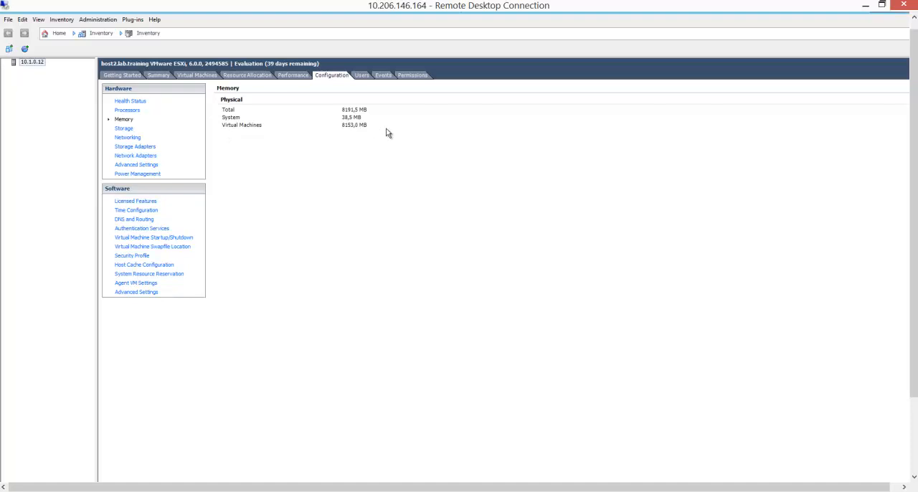
pyautogui.click(123, 130)
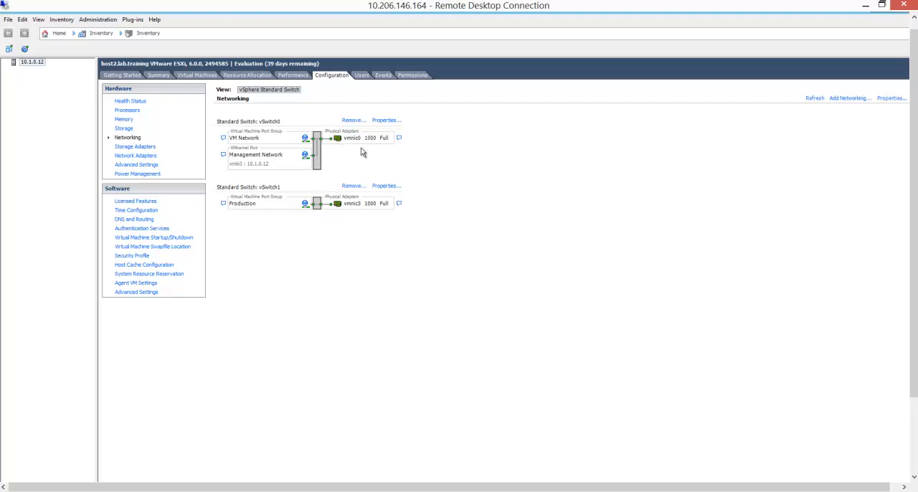
# Check the properties of vSwitch1 in the host's networking configuration and remove that standard switch.
pyautogui.click(387, 187)
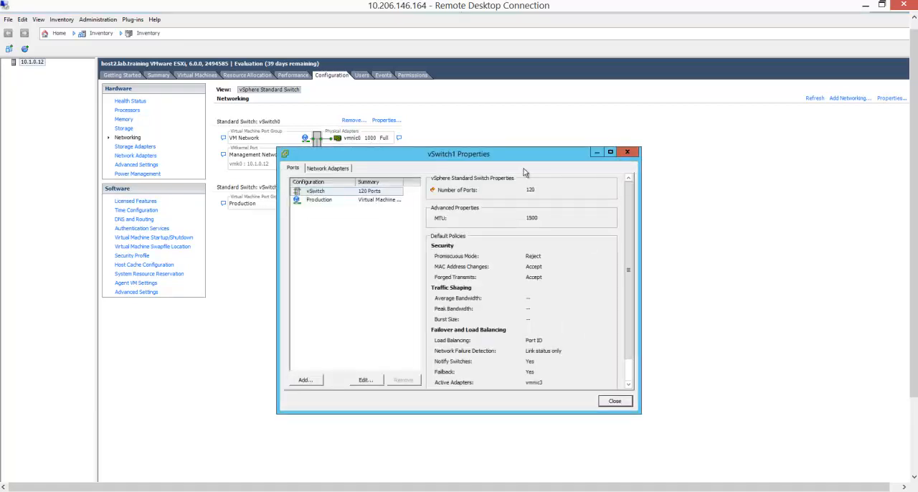
pyautogui.click(627, 152)
pyautogui.click(354, 187)
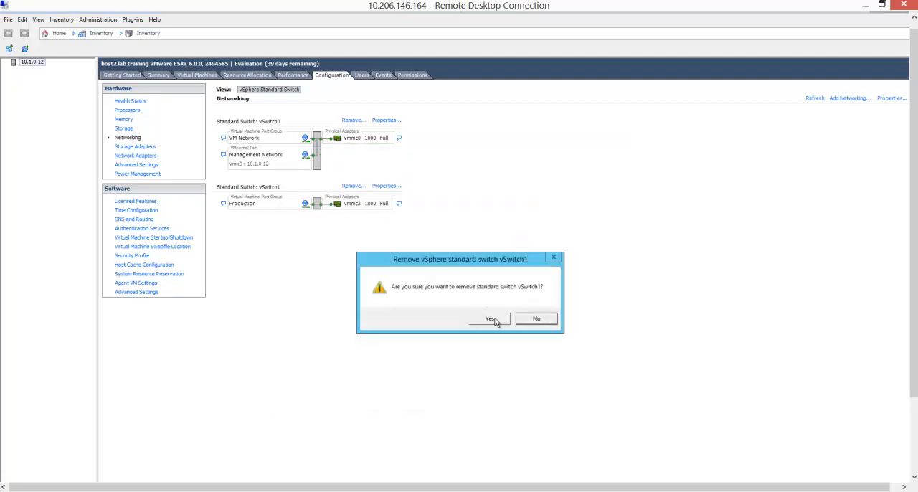
pyautogui.click(490, 318)
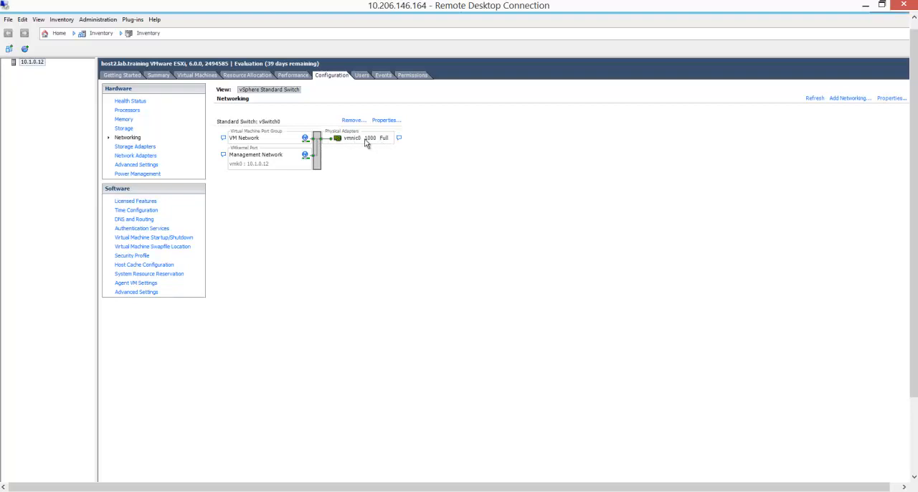
# Review the host's storage adapters, network adapters including vmnic0, advanced hardware settings and power management.
pyautogui.click(143, 147)
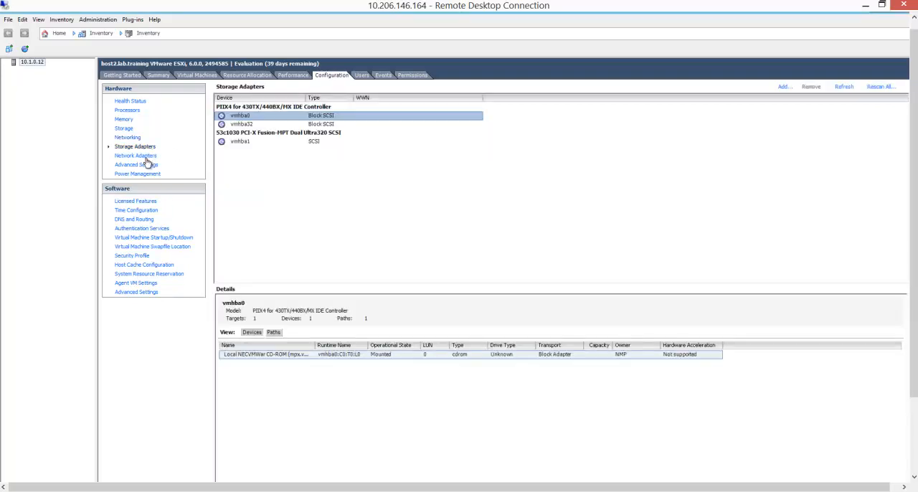
pyautogui.click(145, 157)
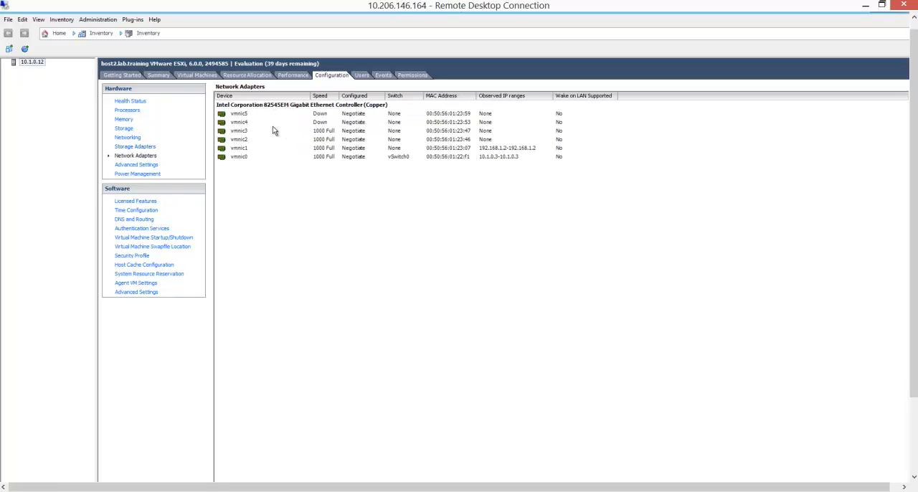
pyautogui.click(238, 157)
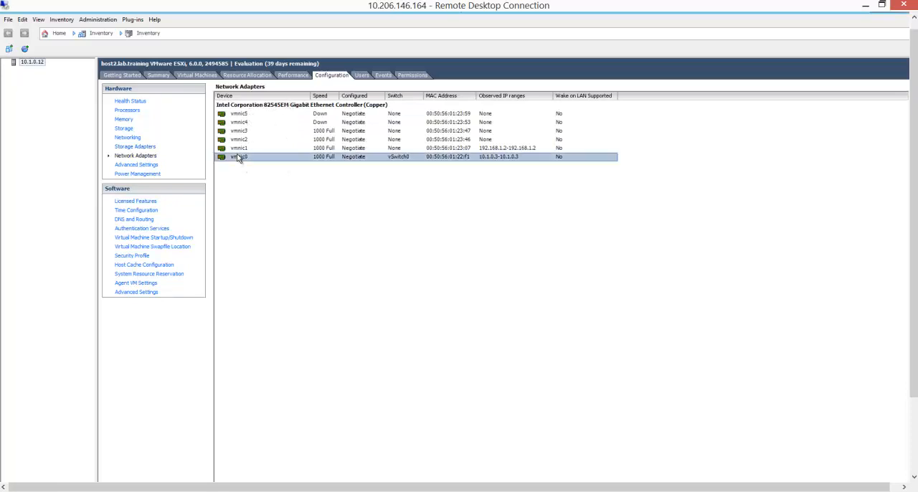
pyautogui.click(140, 166)
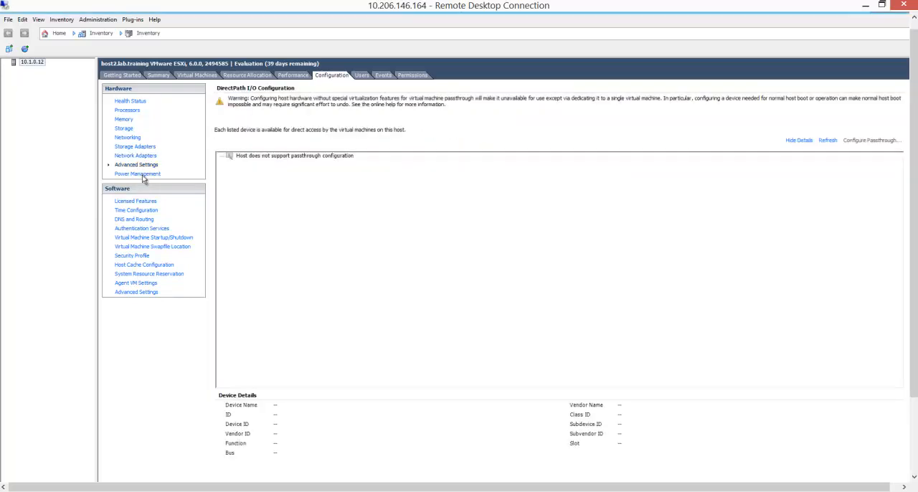
pyautogui.click(143, 176)
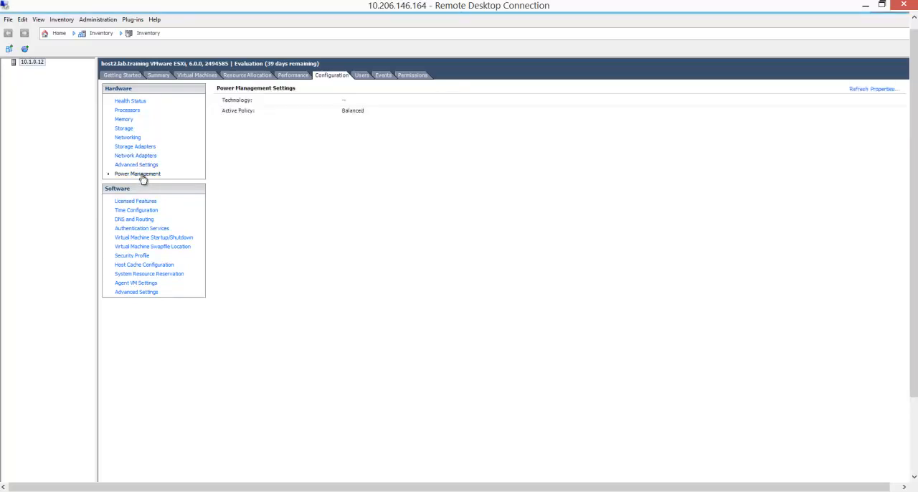
# Check the host's licensed features and its DNS and routing settings, and return to the health status.
pyautogui.click(136, 202)
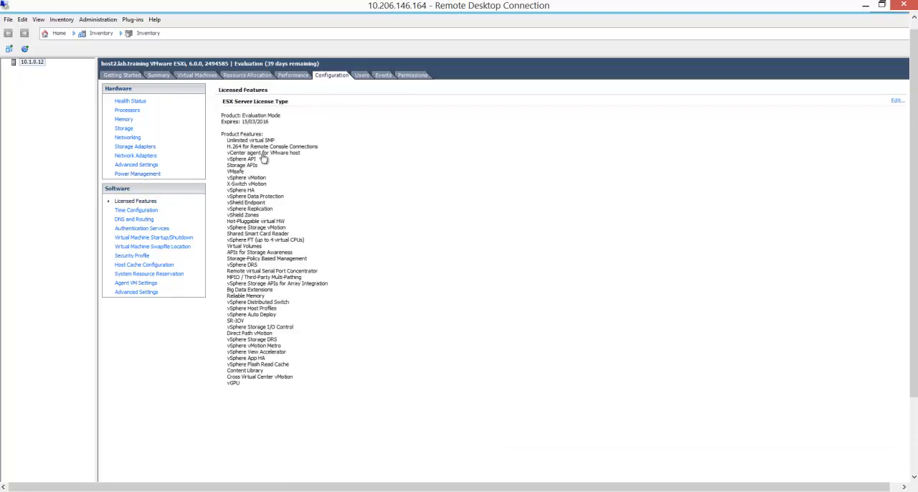
pyautogui.click(139, 220)
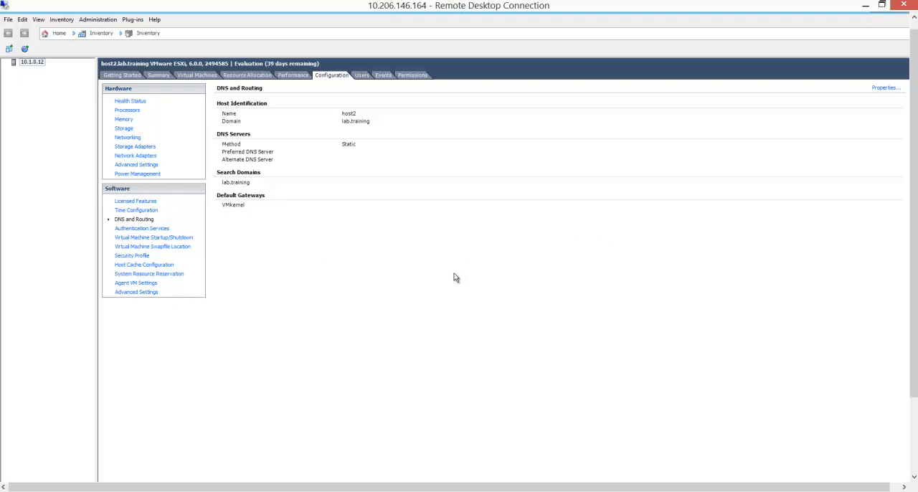
pyautogui.click(129, 101)
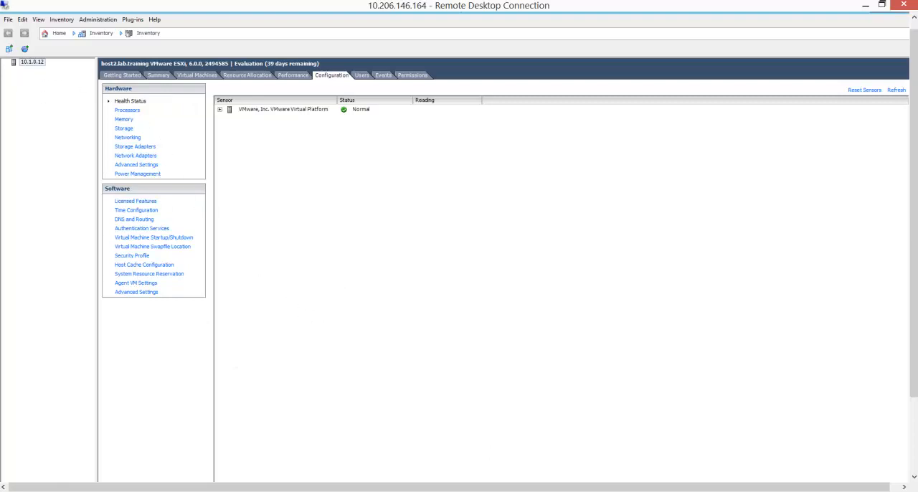
# Switch to the PowerPoint slide show and advance to the slide about the host's Configuration tab.
pyautogui.moveTo(499, 487)
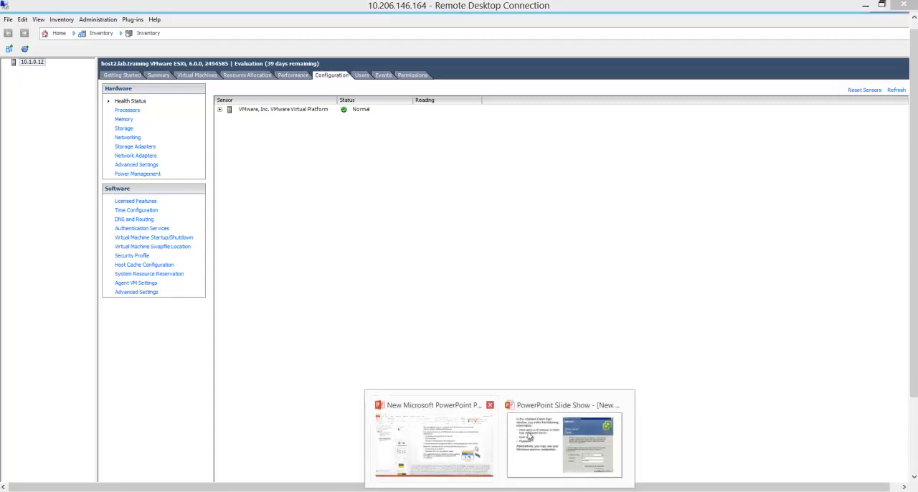
pyautogui.click(560, 438)
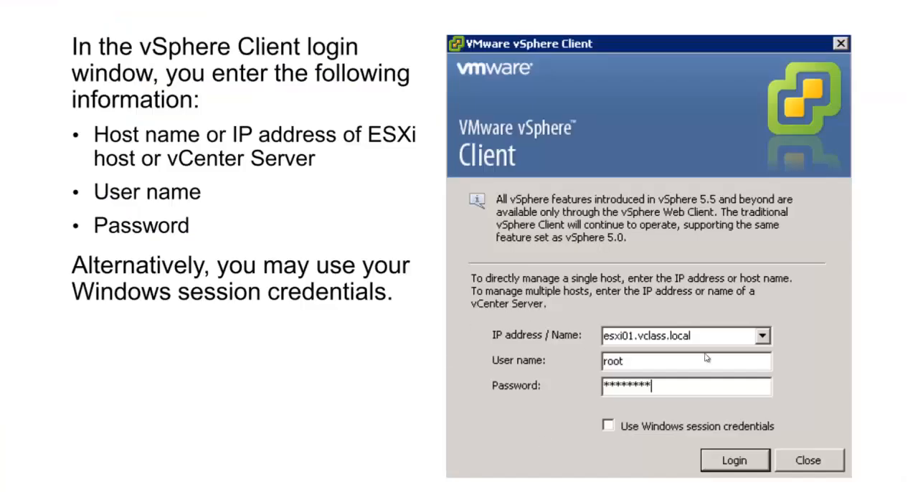
pyautogui.click(573, 443)
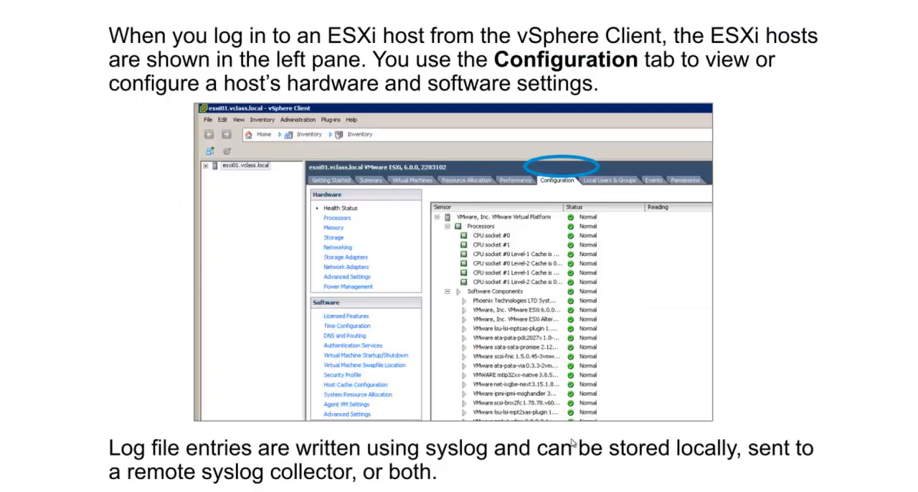
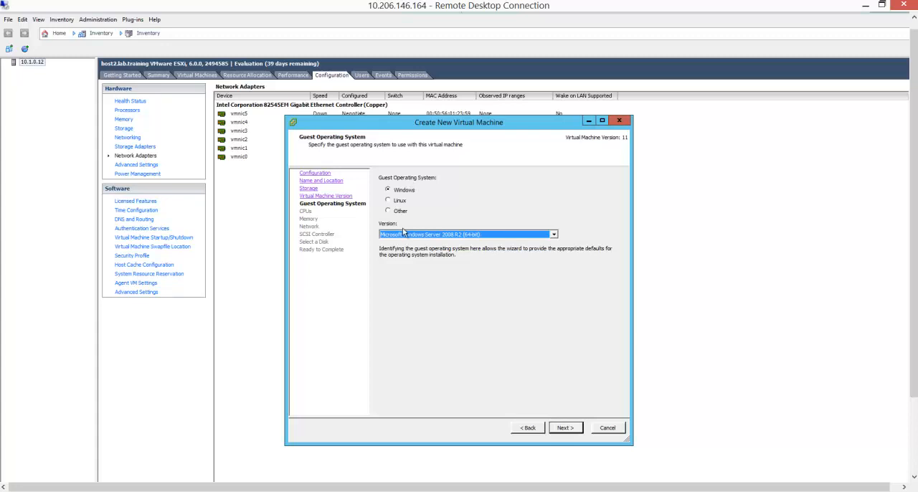
# Set the new virtual machine's guest operating system version to Microsoft Windows Server 2012 (64-bit).
pyautogui.click(407, 236)
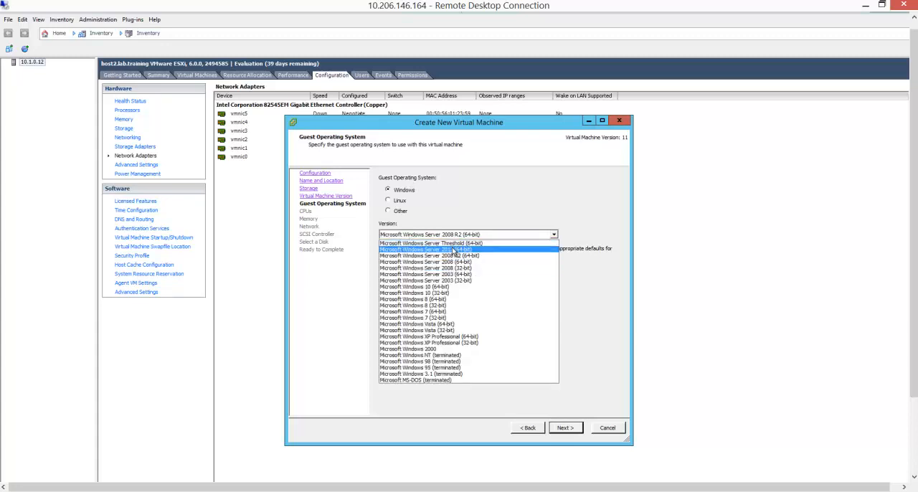
pyautogui.click(453, 250)
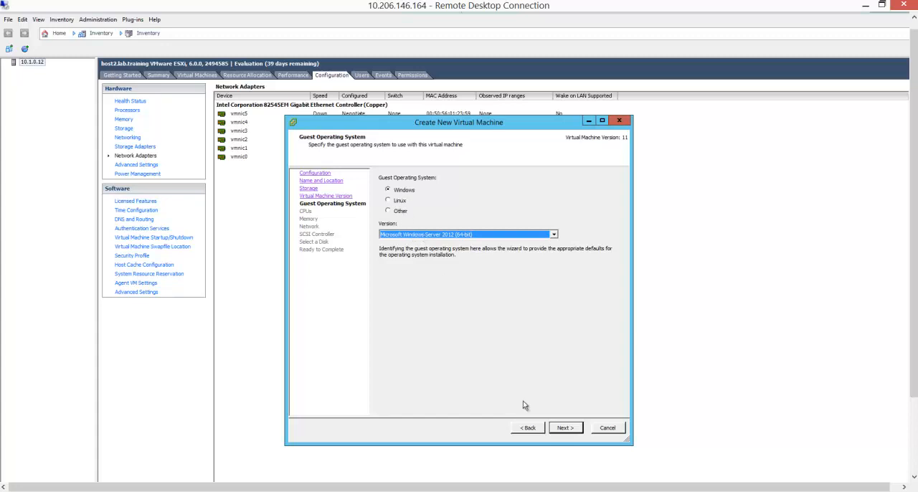
pyautogui.click(565, 427)
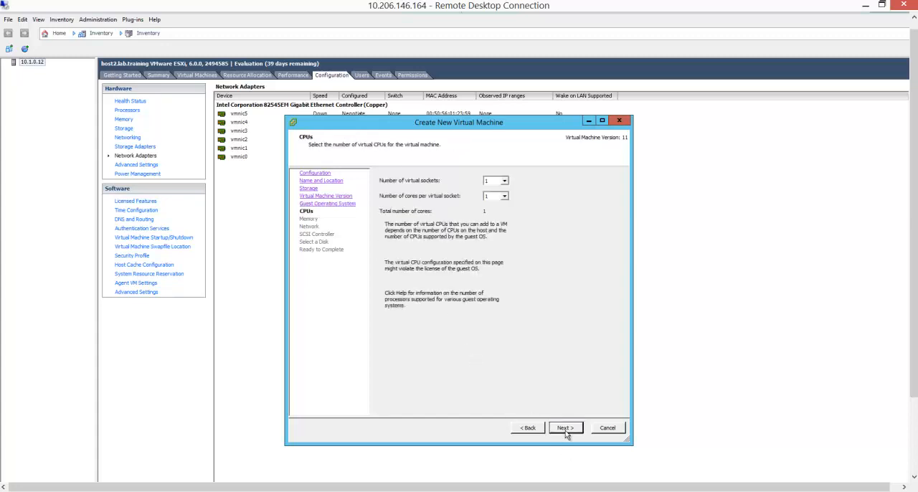
# Give the virtual machine 2 virtual sockets with 2 cores per virtual socket.
pyautogui.click(505, 182)
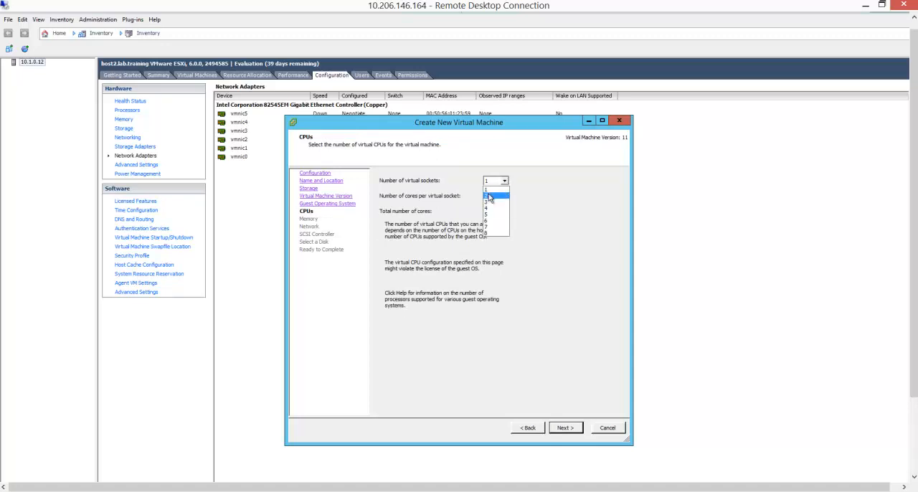
pyautogui.click(497, 197)
pyautogui.click(500, 197)
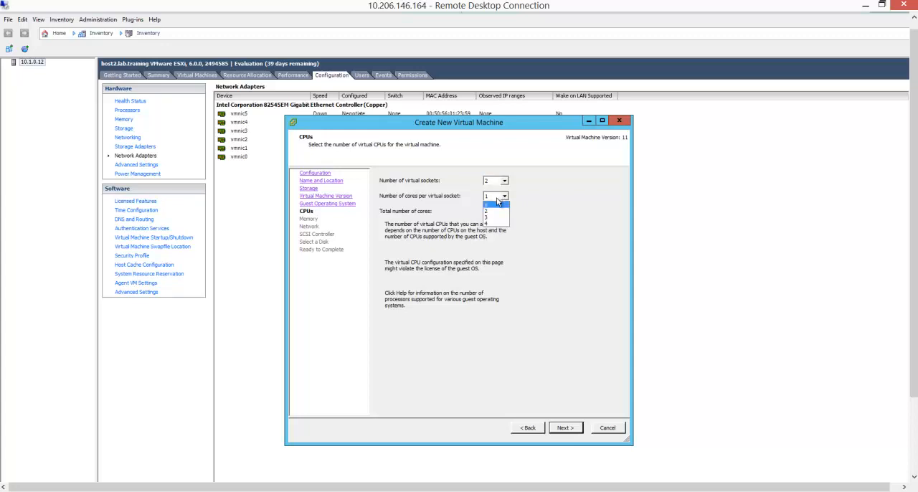
pyautogui.click(493, 210)
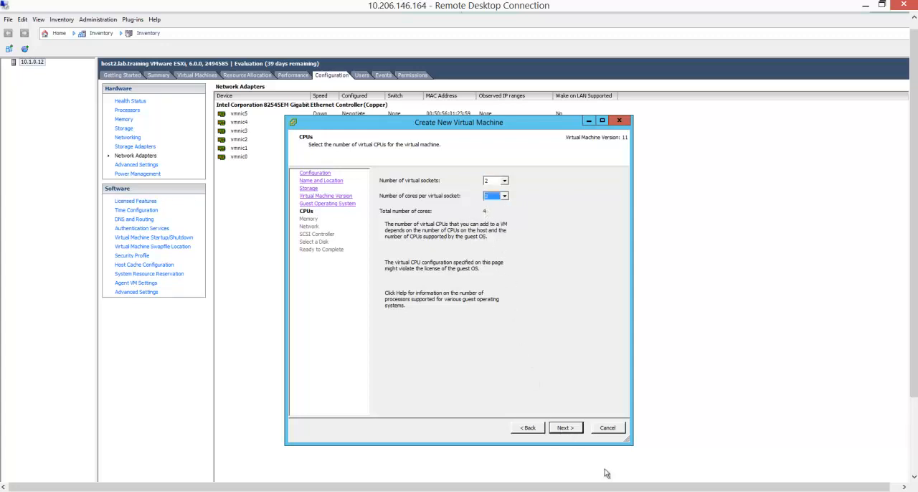
pyautogui.click(565, 430)
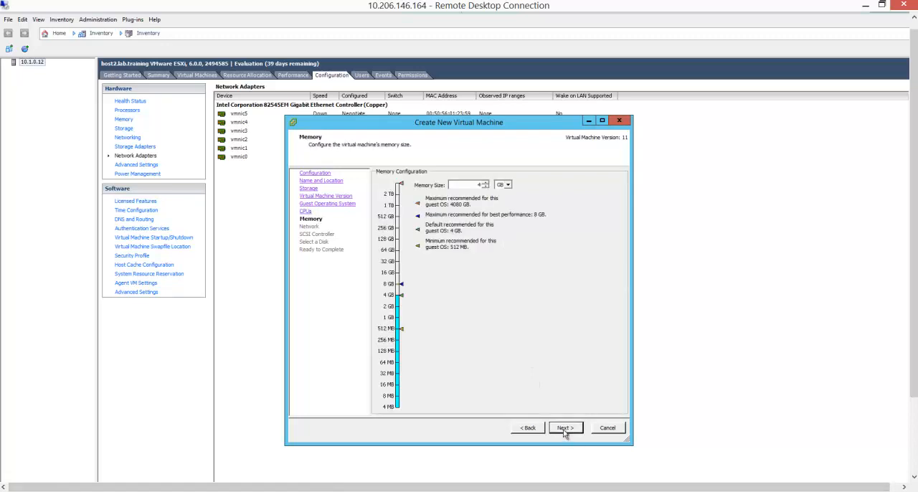
# Set the virtual machine's memory size to 4 GB and continue to the network settings.
pyautogui.doubleClick(478, 184)
pyautogui.click(400, 288)
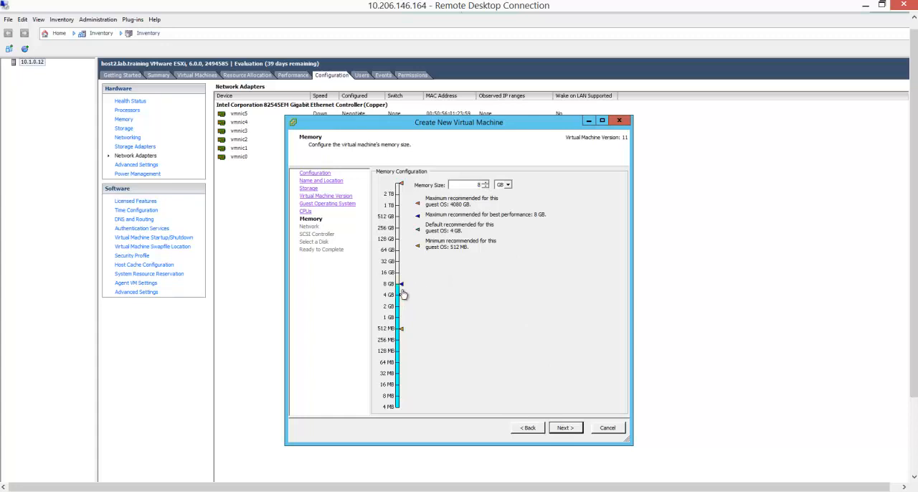
pyautogui.click(398, 334)
pyautogui.click(400, 298)
pyautogui.click(566, 430)
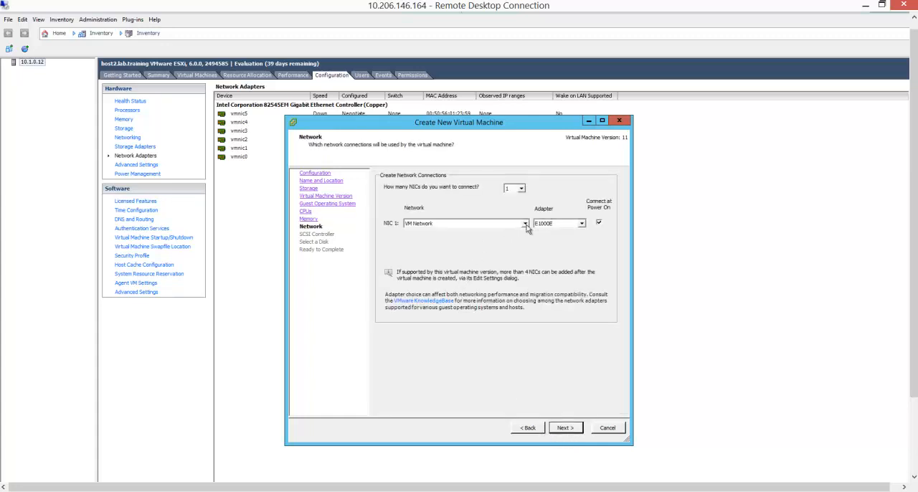
# Try the VMXNET 3 adapter for NIC 1 and set its adapter type to E1000.
pyautogui.click(581, 225)
pyautogui.click(559, 244)
pyautogui.click(562, 225)
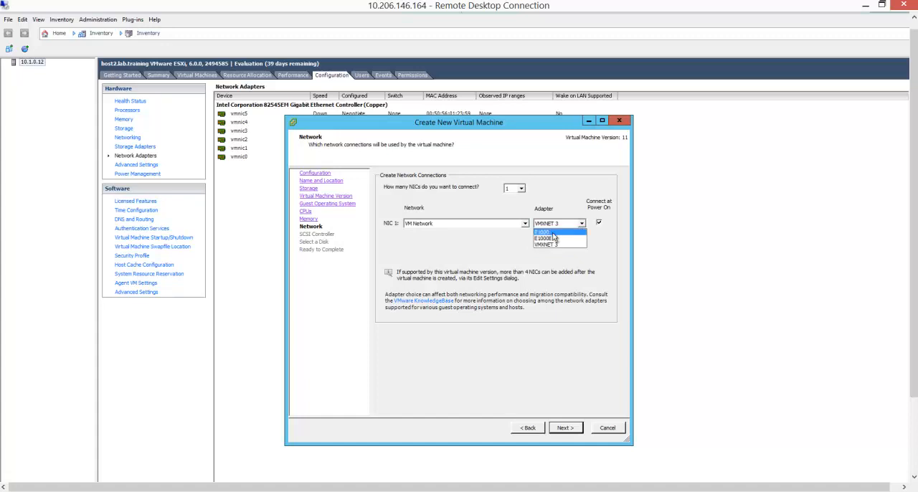
pyautogui.click(553, 233)
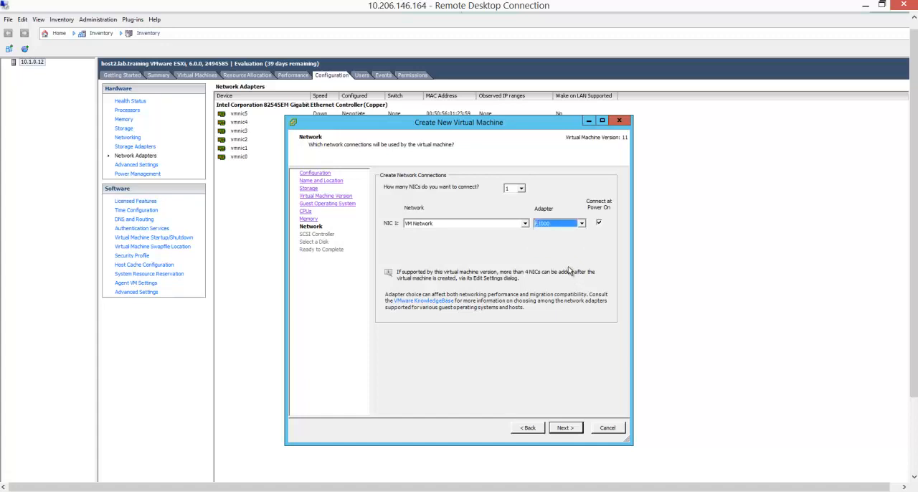
# Try connecting 4 NICs to the virtual machine and return the number to 1.
pyautogui.click(521, 190)
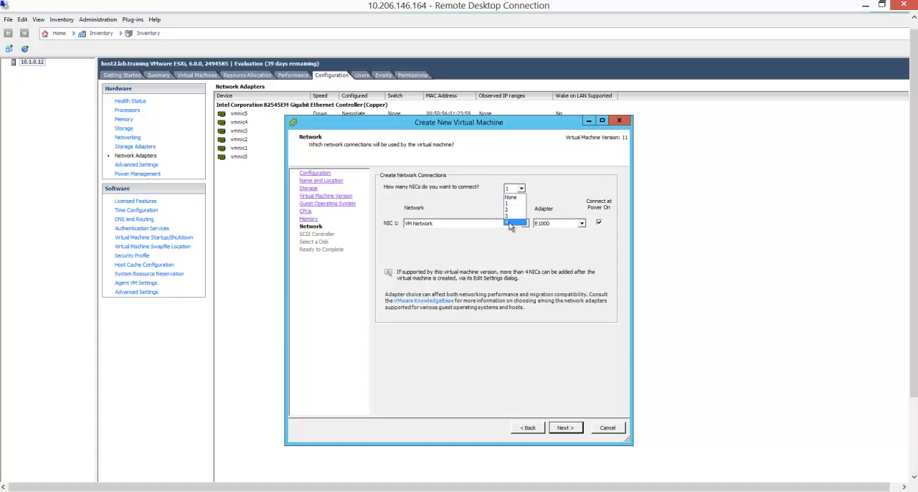
pyautogui.click(510, 222)
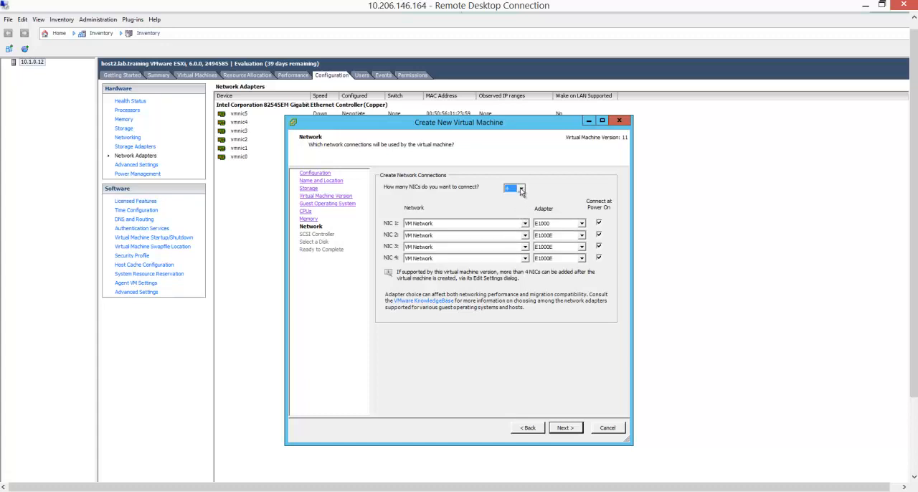
pyautogui.click(522, 189)
pyautogui.click(510, 205)
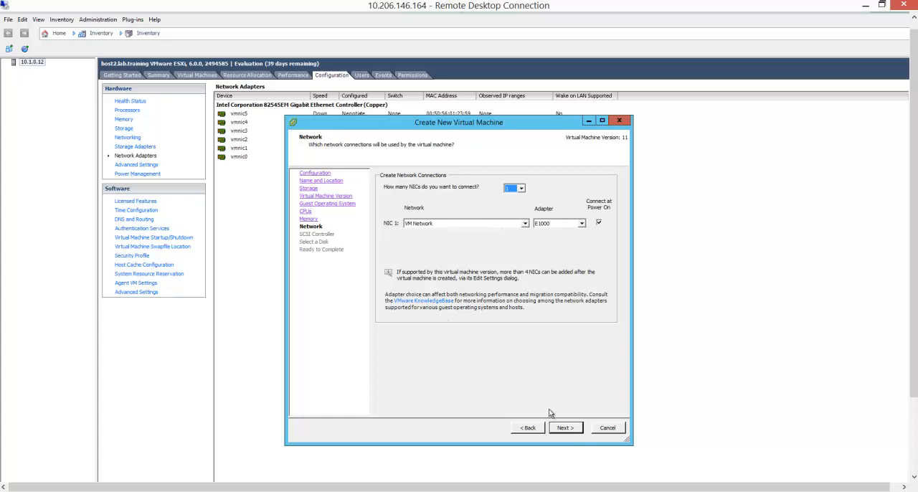
# Connect NIC 1 to VM Network and accept LSI Logic SAS as the SCSI controller.
pyautogui.click(525, 224)
pyautogui.click(419, 231)
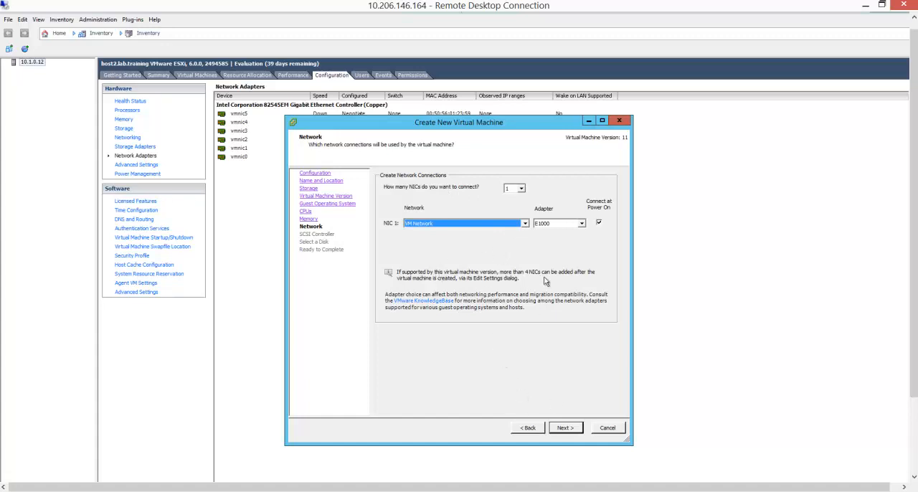
pyautogui.click(563, 428)
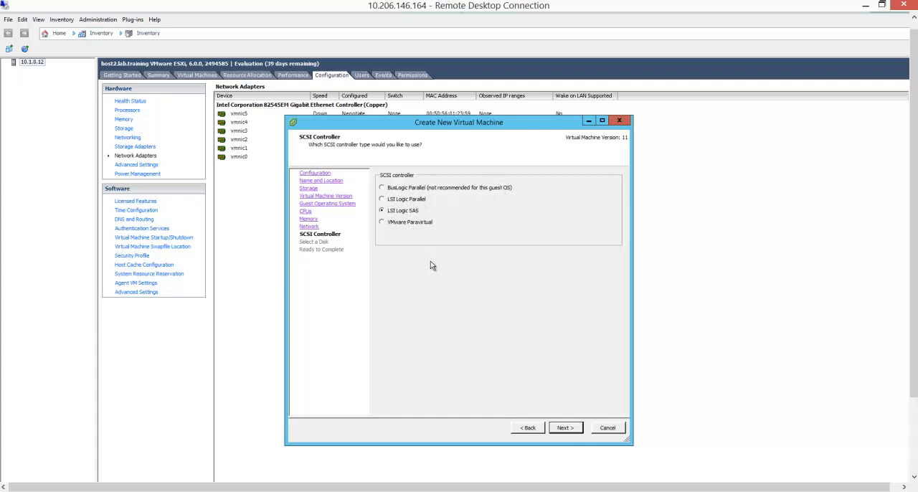
pyautogui.click(566, 428)
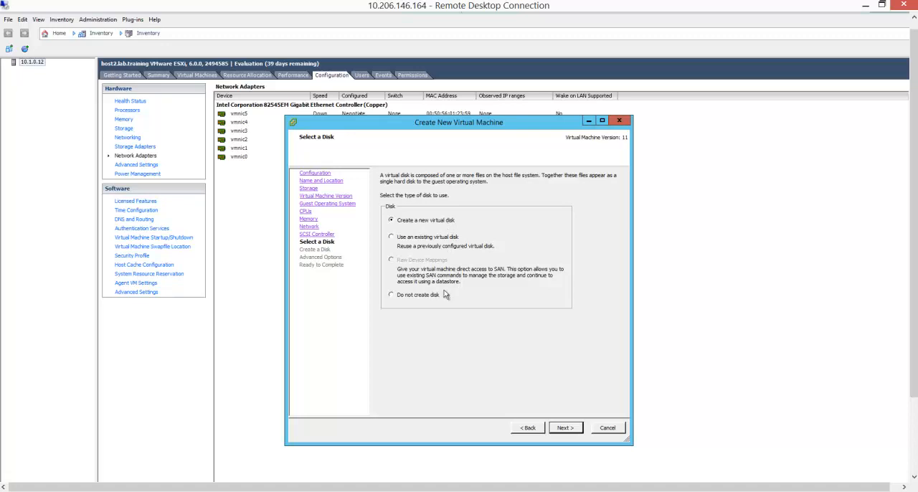
# Add a new thin-provisioned 20 GB virtual disk on SCSI (0:0) and finish creating the win2K12 virtual machine.
pyautogui.click(567, 430)
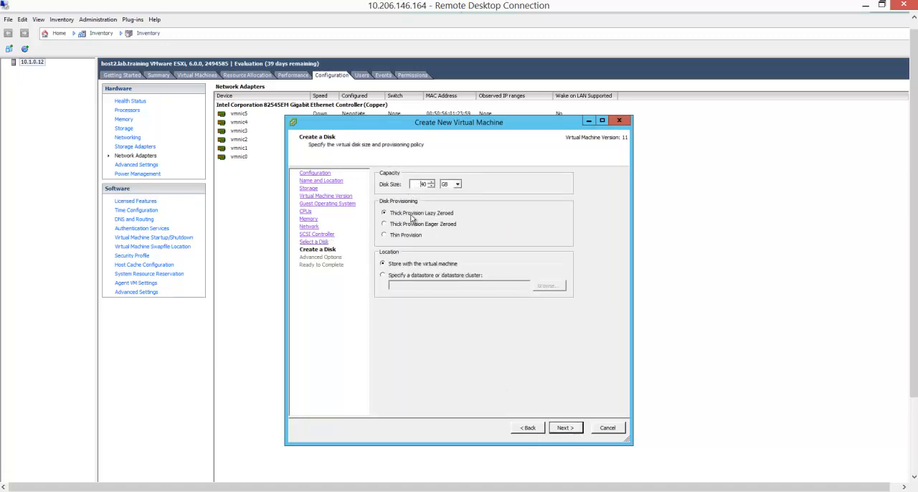
pyautogui.click(384, 236)
pyautogui.moveTo(419, 186); pyautogui.dragTo(515, 237)
pyautogui.press('BackSpace')
pyautogui.write('20')
pyautogui.click(565, 428)
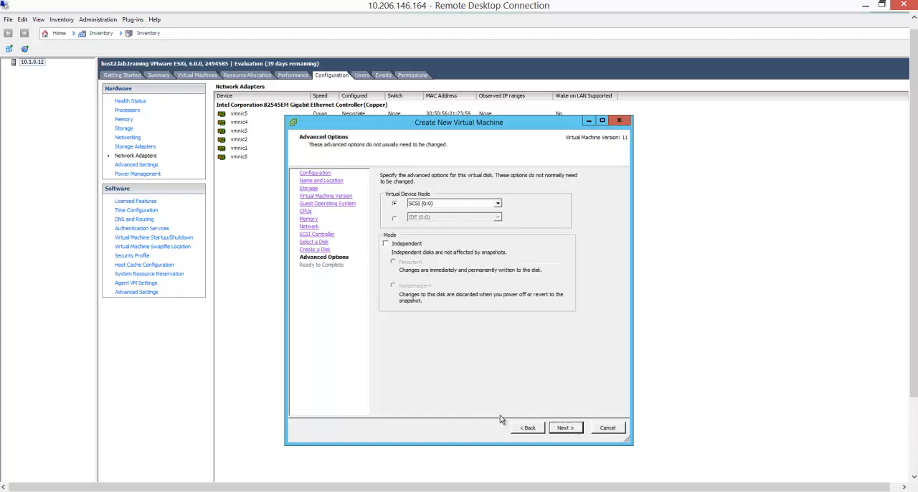
pyautogui.click(566, 428)
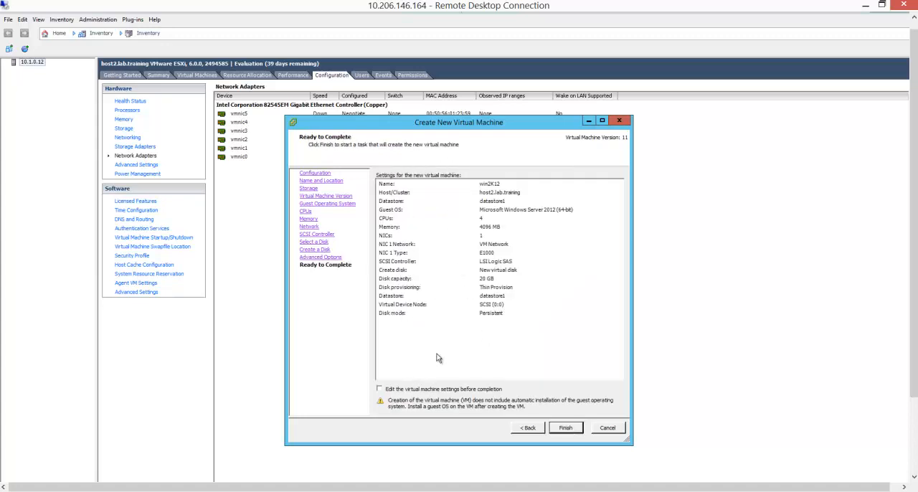
pyautogui.click(566, 428)
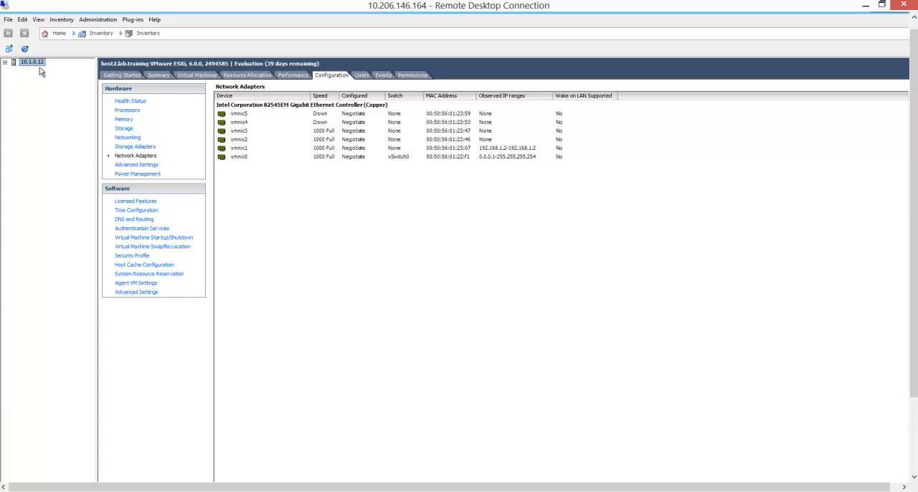
# Select the win2K12 virtual machine in the inventory and review its summary.
pyautogui.click(39, 69)
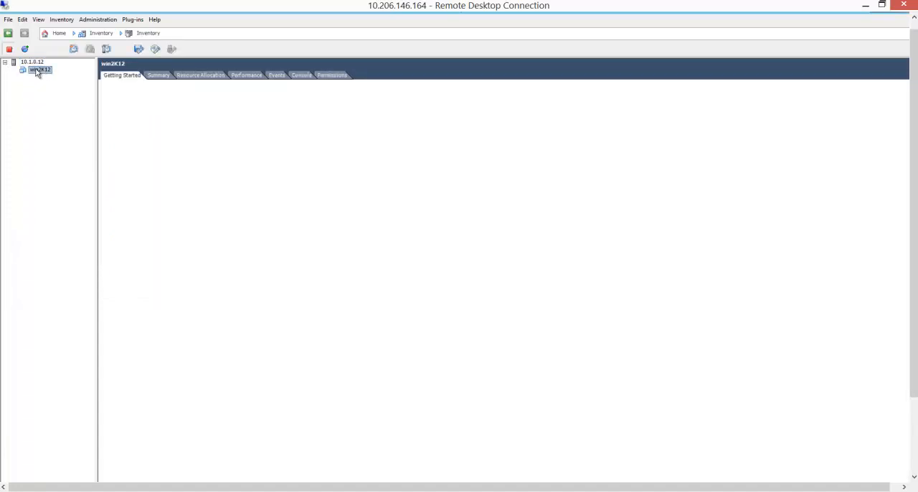
pyautogui.rightClick(47, 70)
pyautogui.click(13, 147)
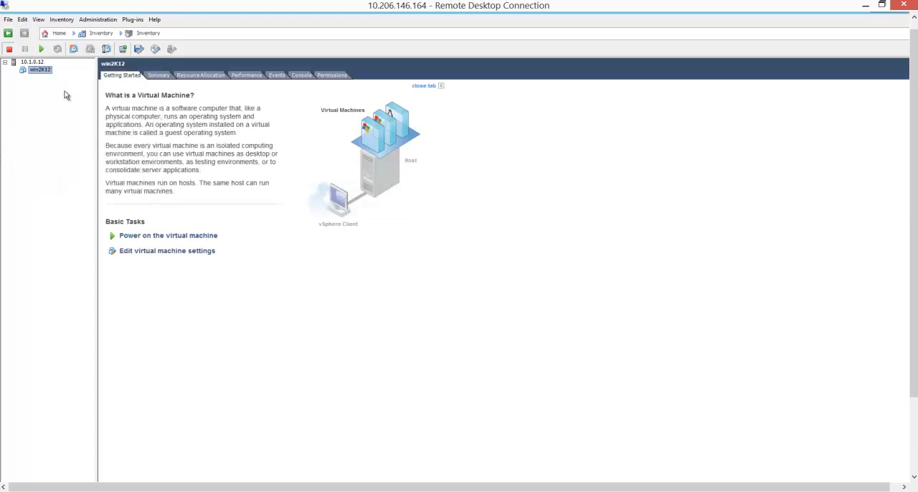
pyautogui.click(158, 75)
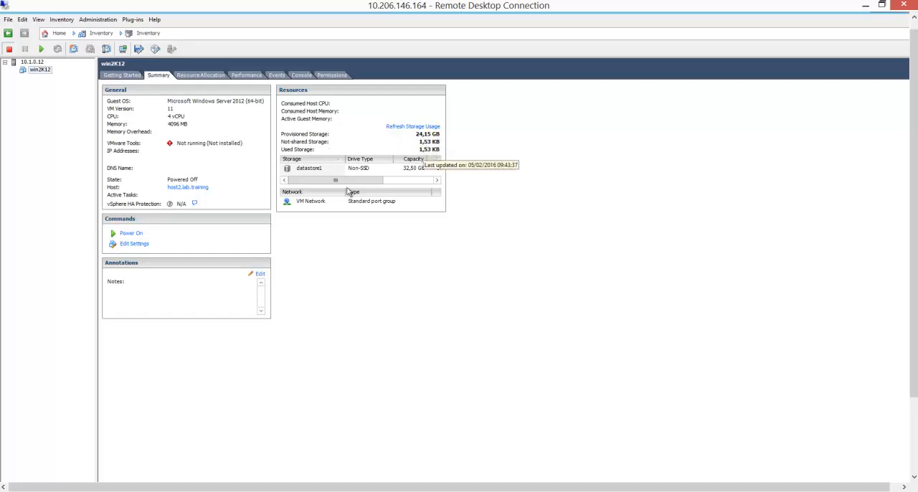
# Browse datastore1 from the virtual machine's storage resources and open the win2K12 folder.
pyautogui.click(315, 170)
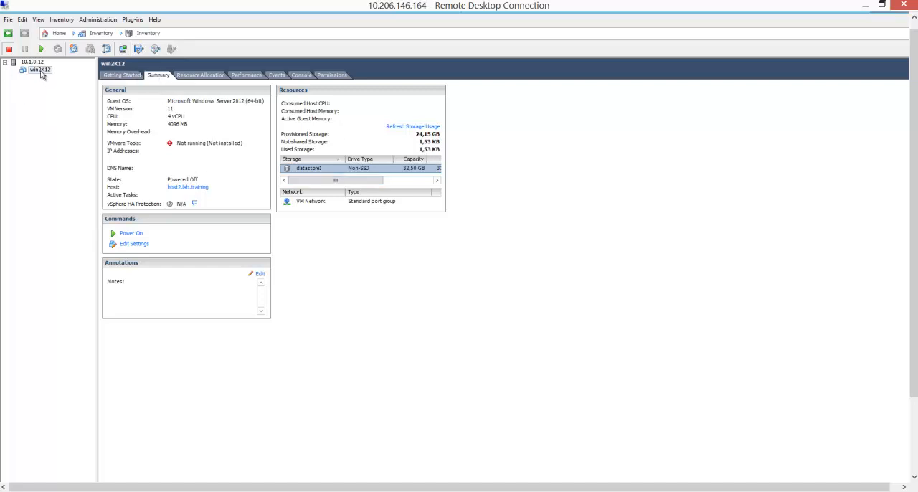
pyautogui.rightClick(305, 174)
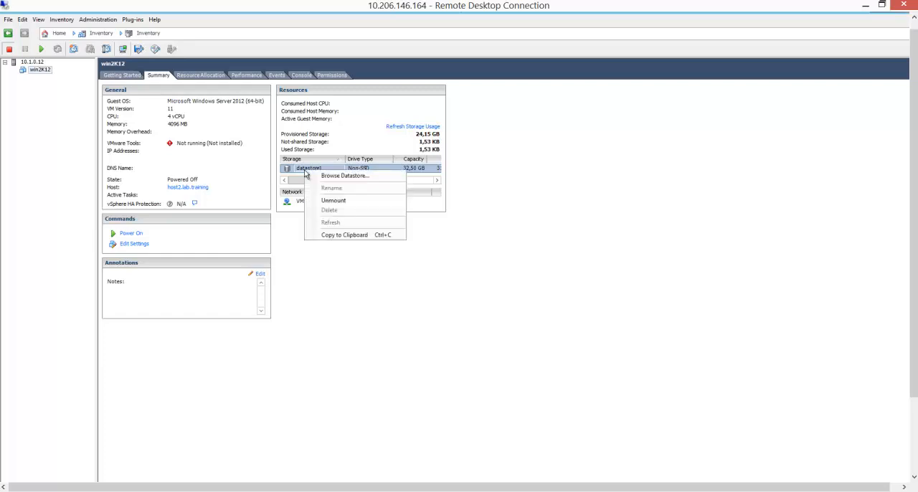
pyautogui.click(343, 176)
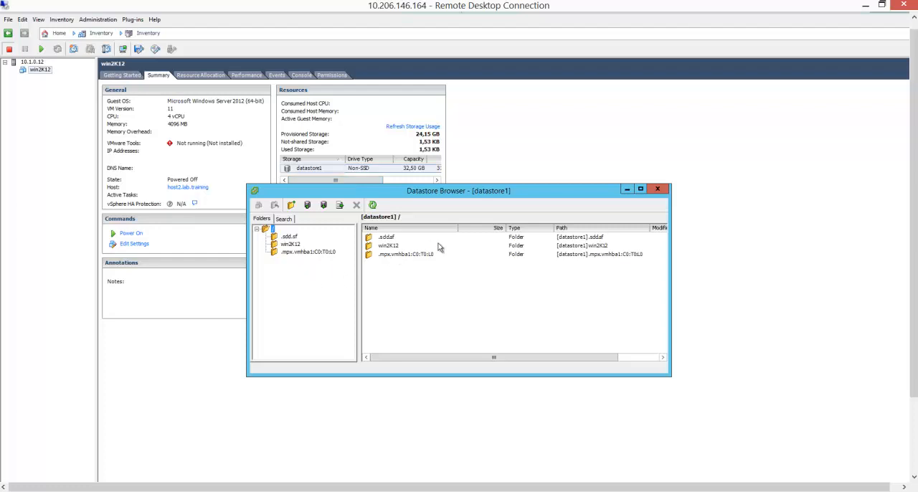
pyautogui.doubleClick(388, 246)
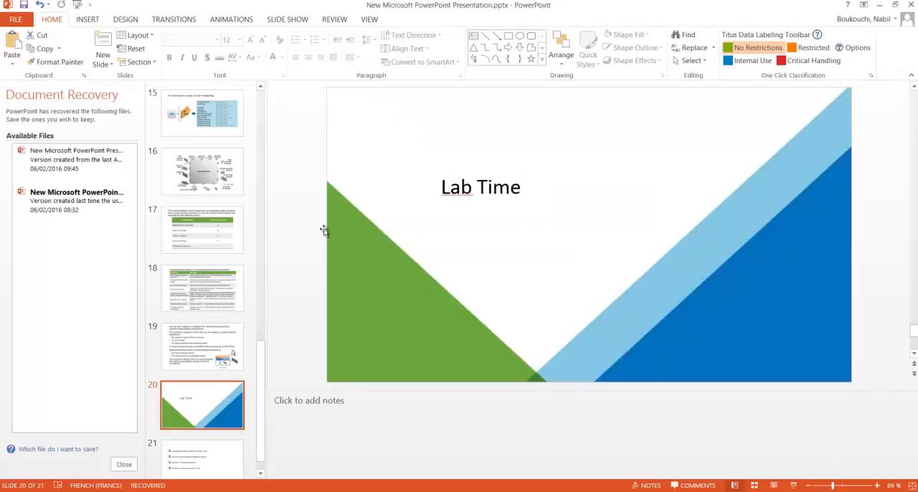
# Switch to the PowerPoint presentation, start the slide show and advance to the Hypervisors Types slide.
pyautogui.scroll(1, 215, 194)
pyautogui.click(213, 191)
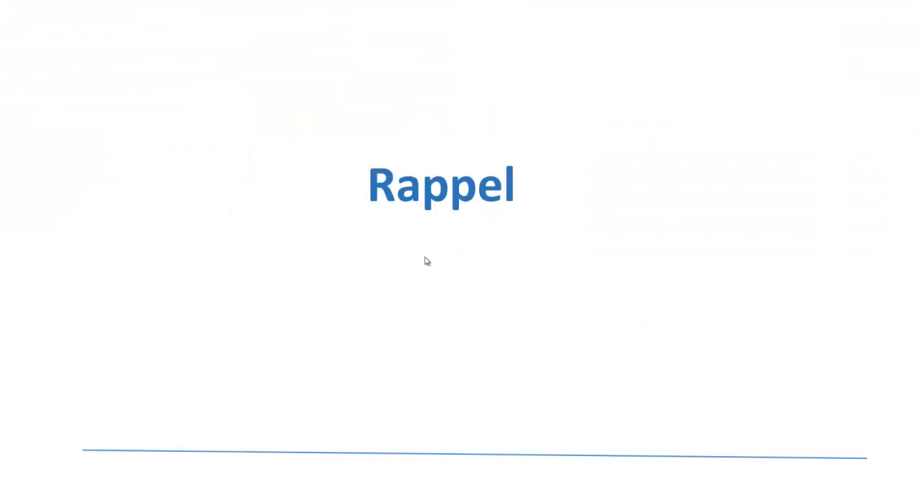
pyautogui.press('Right')
pyautogui.press('Right')
pyautogui.press('Right')
pyautogui.press('Right')
pyautogui.press('Right')
pyautogui.press('Right')
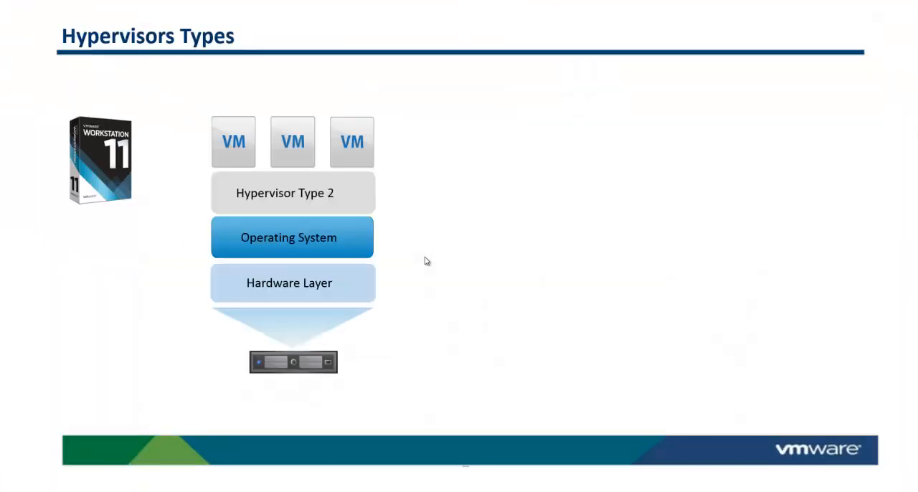
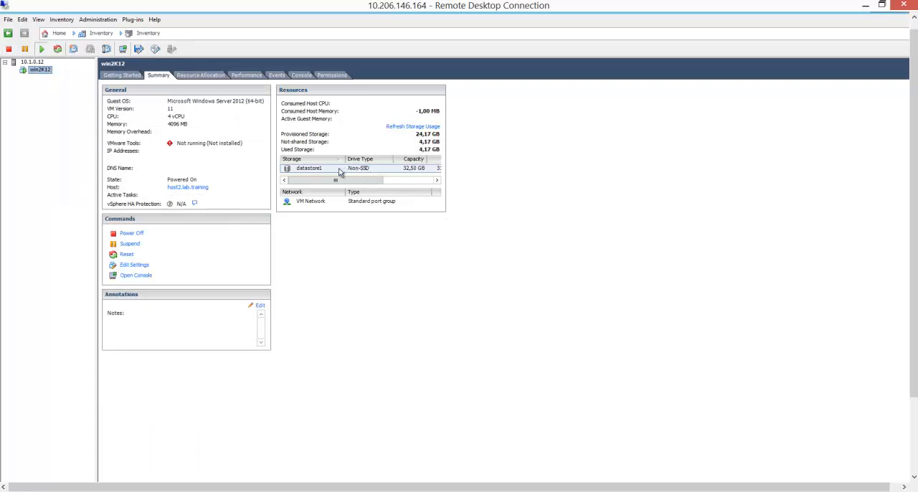
# Browse datastore1, open the win2K12 folder, and inspect its swap (.vswp) file and win2K12.nvram before closing the browser.
pyautogui.rightClick(340, 169)
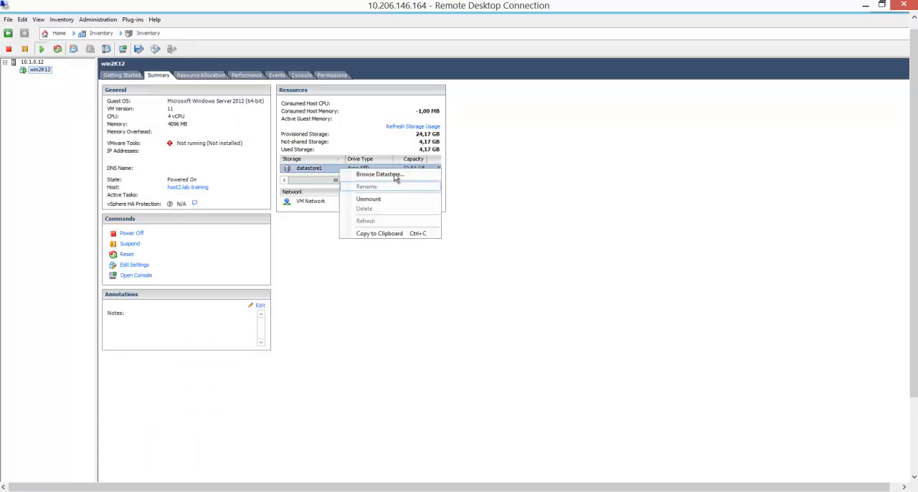
pyautogui.click(395, 177)
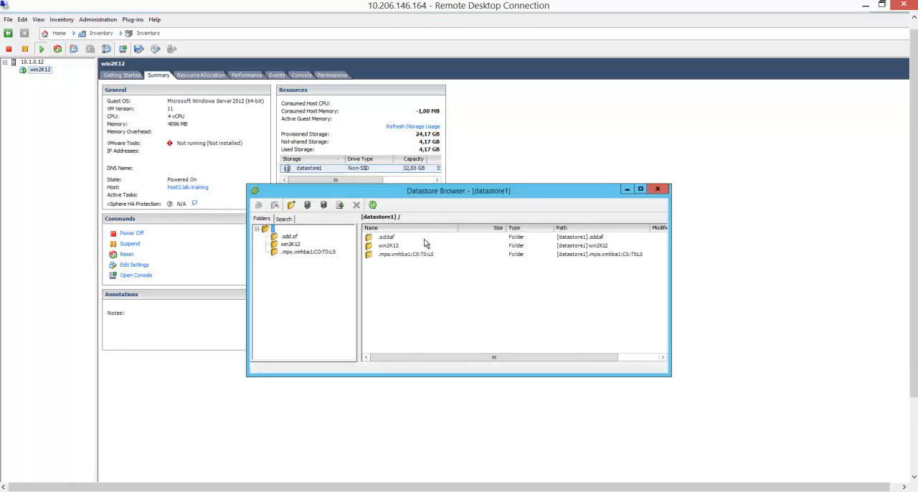
pyautogui.doubleClick(393, 248)
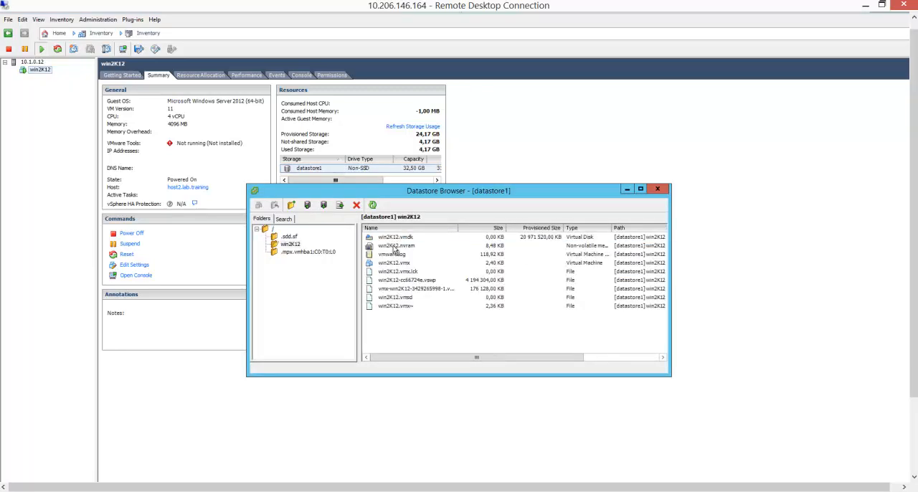
pyautogui.click(418, 282)
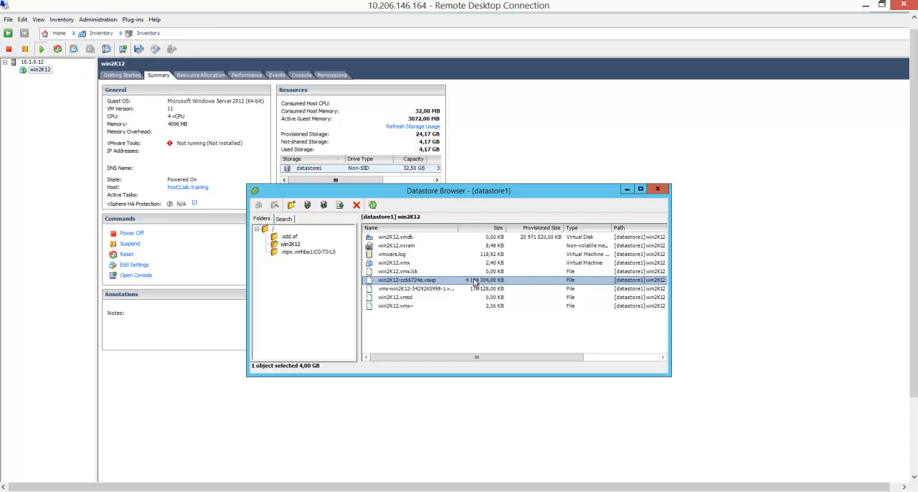
pyautogui.click(394, 248)
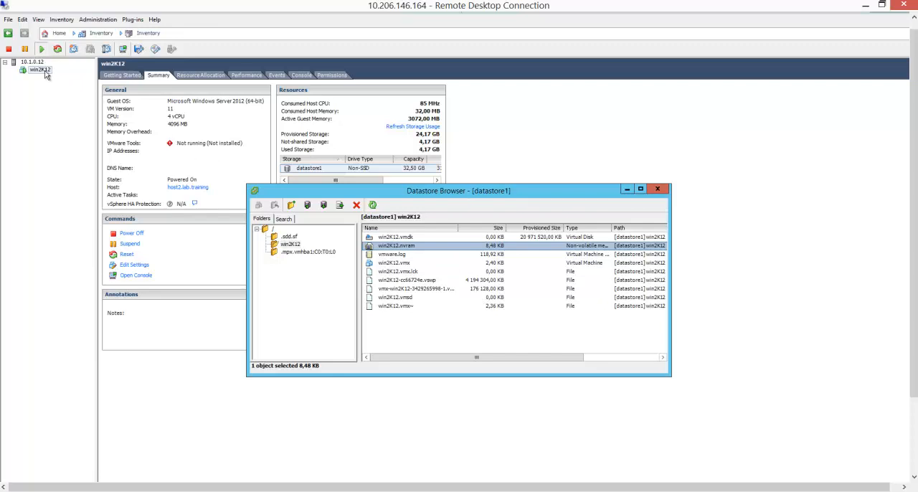
pyautogui.click(657, 188)
# Set win2K12's boot options to force entry into the BIOS setup screen at the next boot, and save the settings.
pyautogui.click(39, 70)
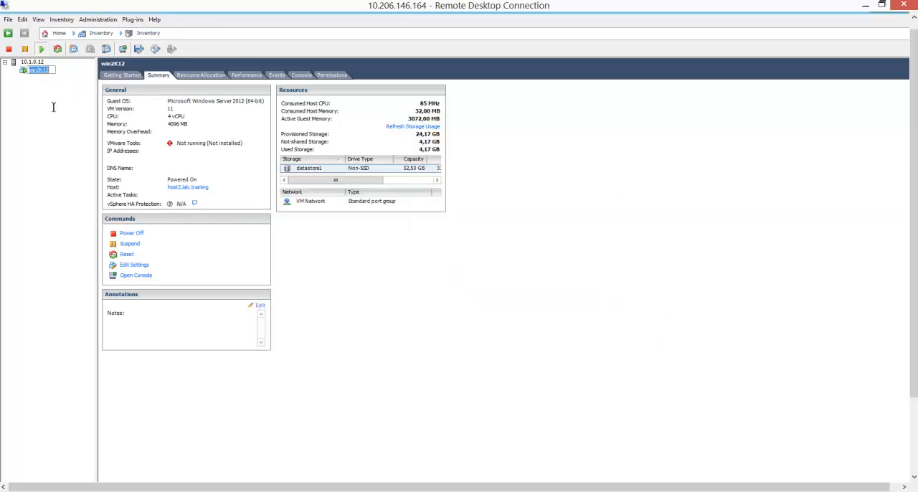
pyautogui.click(53, 107)
pyautogui.rightClick(37, 71)
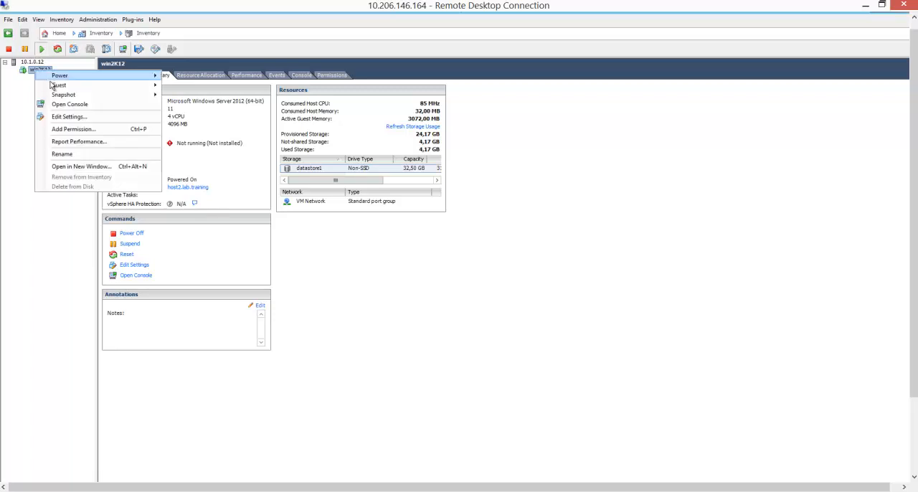
pyautogui.click(76, 117)
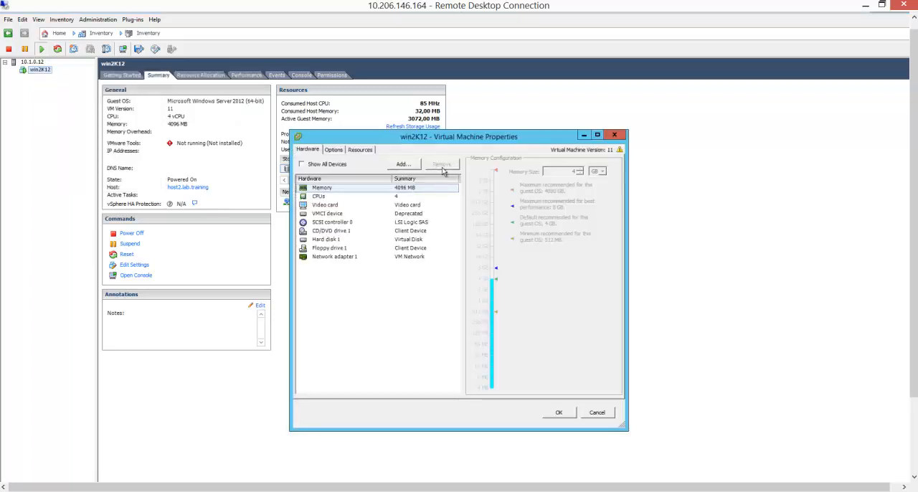
pyautogui.click(330, 150)
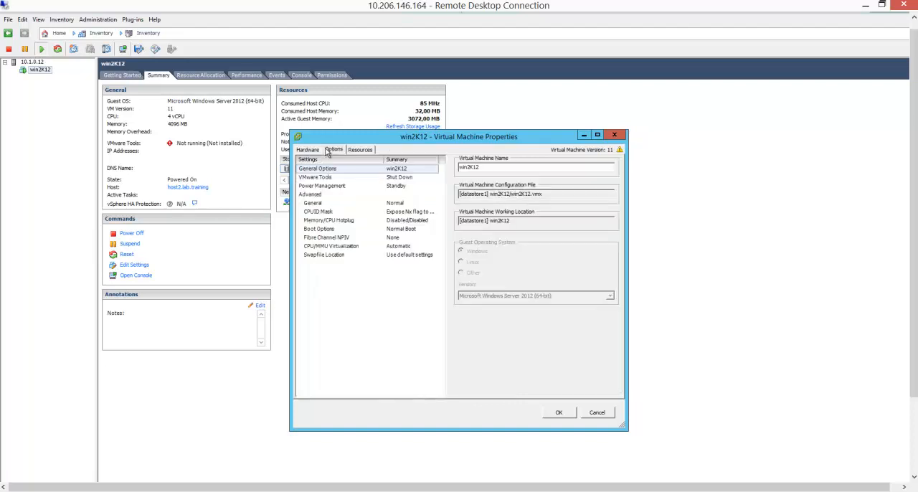
pyautogui.click(321, 231)
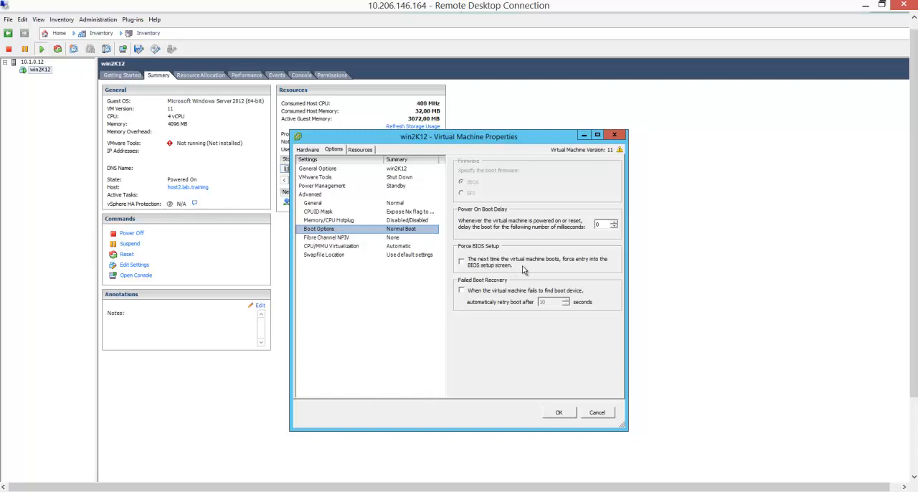
pyautogui.click(461, 261)
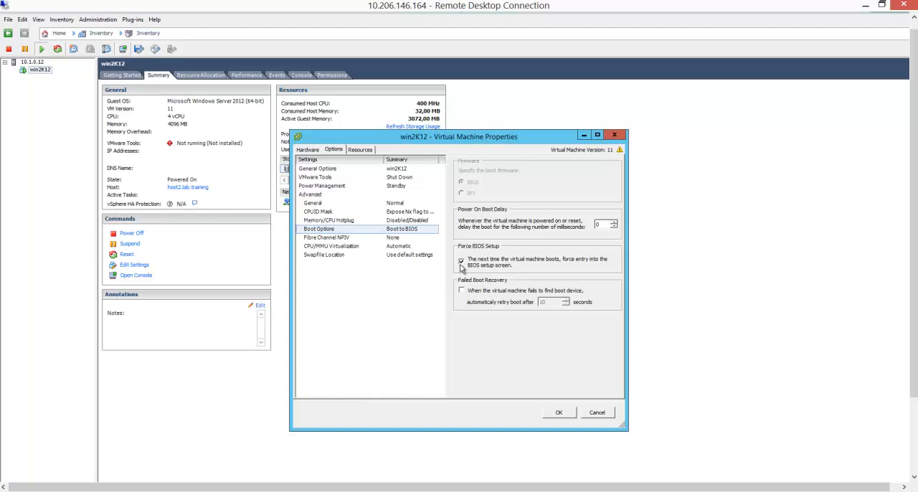
pyautogui.click(557, 413)
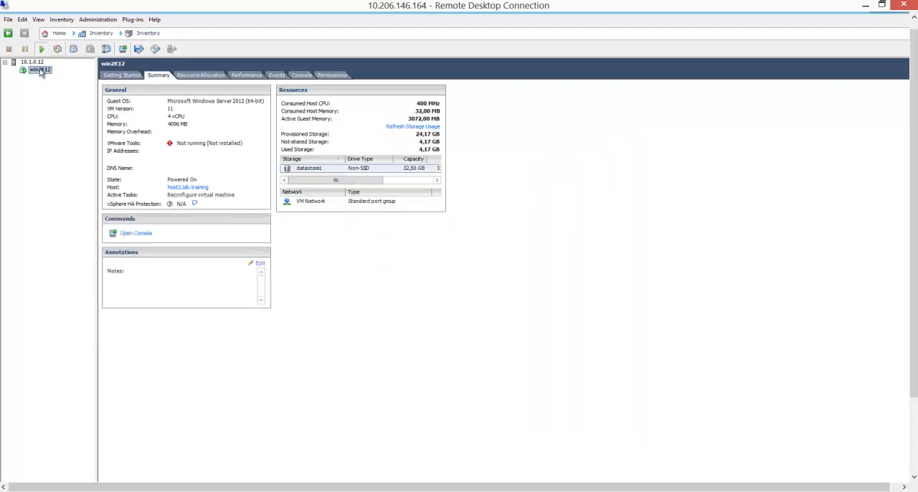
# Reset the win2K12 virtual machine, confirm the reset, and open its console.
pyautogui.rightClick(41, 72)
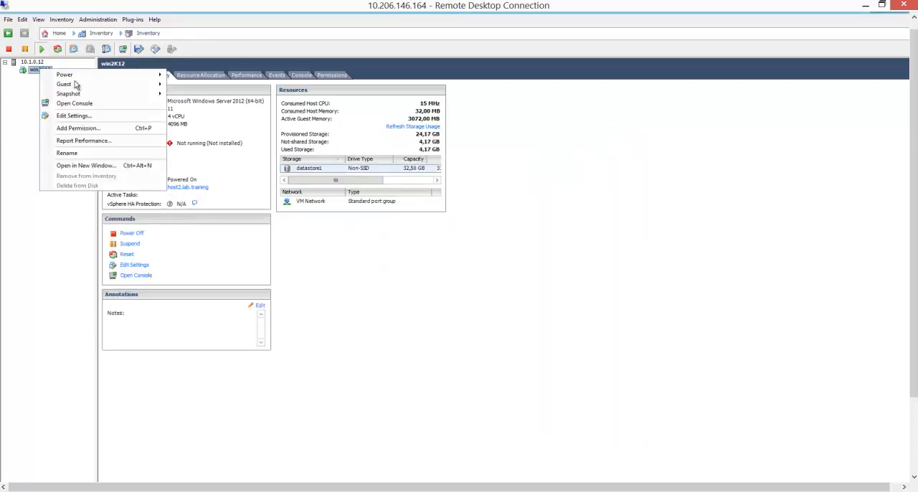
pyautogui.moveTo(74, 76)
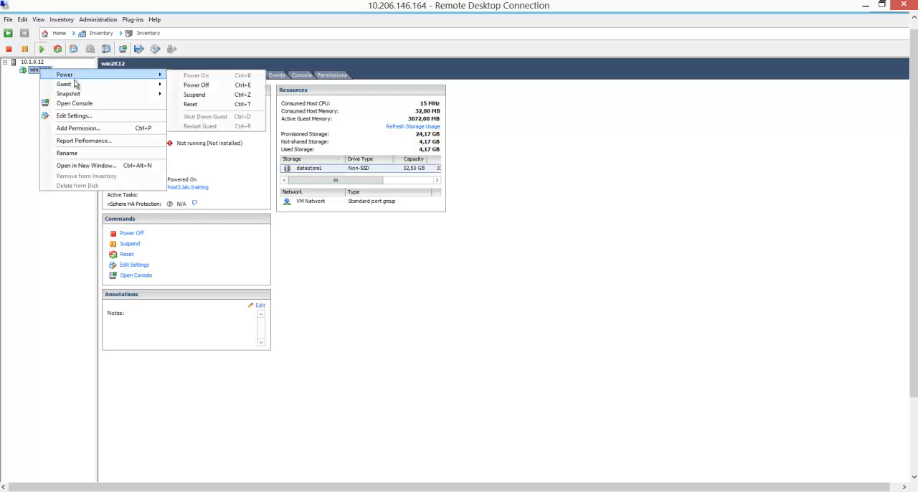
pyautogui.click(192, 106)
pyautogui.click(463, 319)
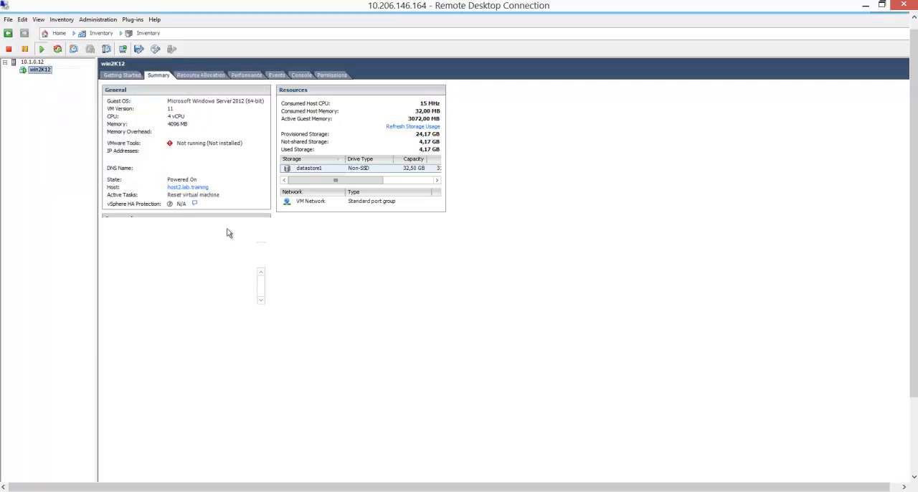
pyautogui.rightClick(28, 73)
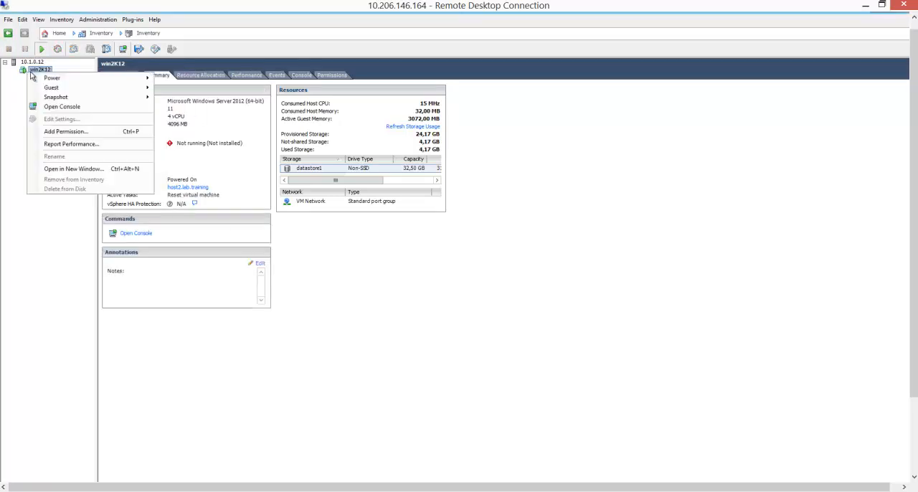
pyautogui.click(72, 108)
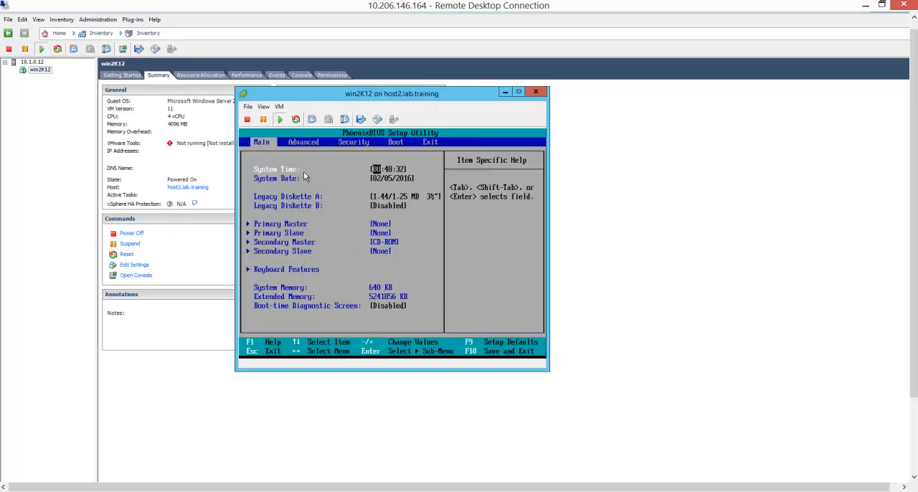
# Look through the BIOS setup pages in the console and examine the device entries on the Boot page.
pyautogui.click(410, 221)
pyautogui.press('Right')
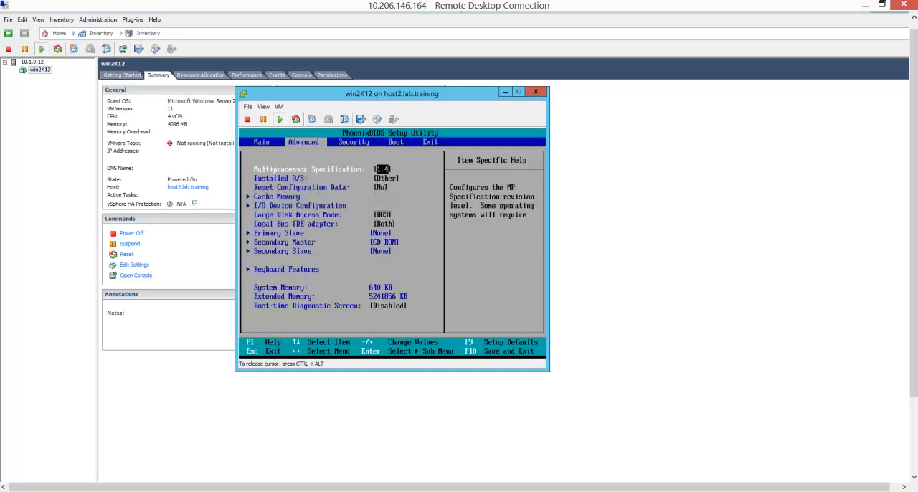
pyautogui.press('Right')
pyautogui.press('Right')
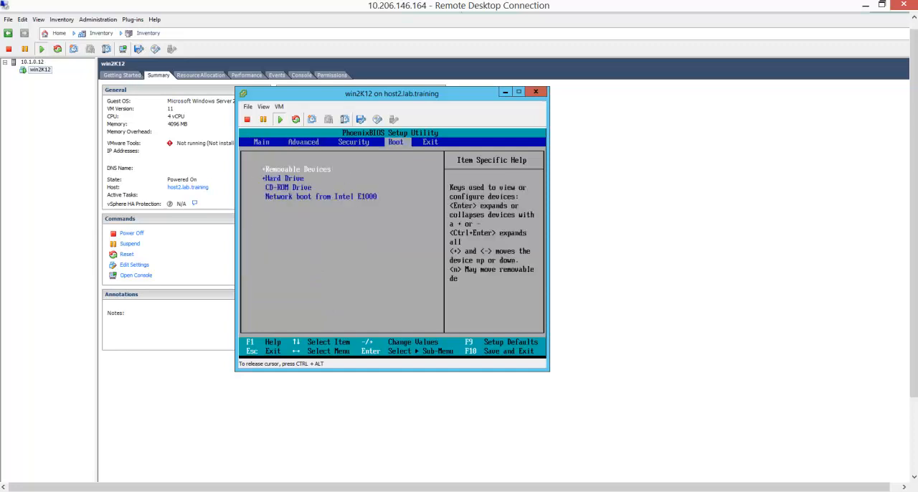
pyautogui.press('Right')
pyautogui.press('Right')
pyautogui.press('Left')
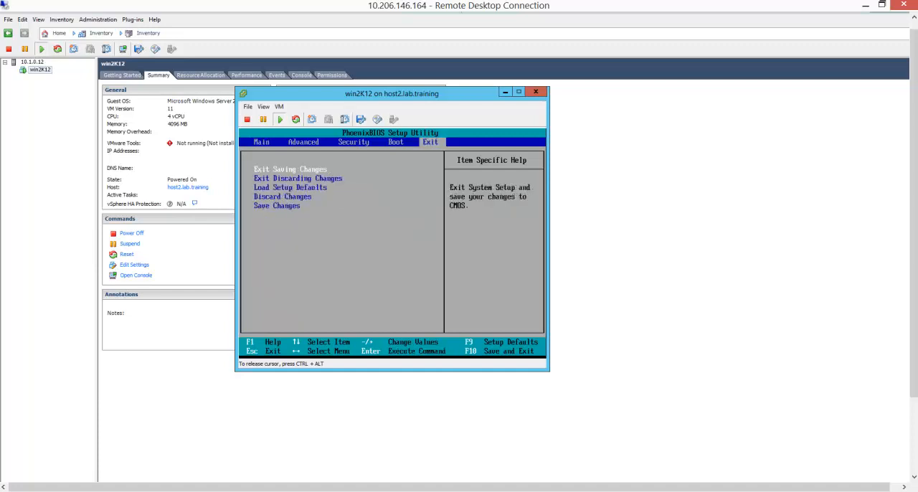
pyautogui.press('Left')
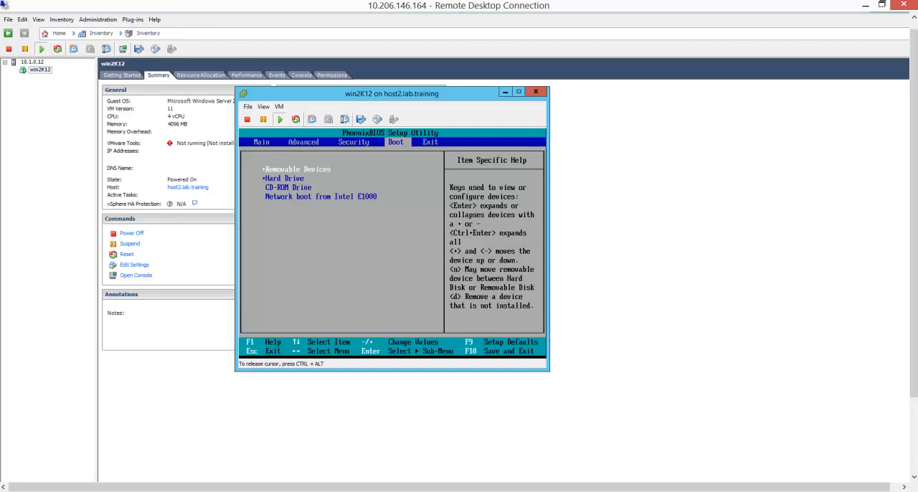
pyautogui.press('Down')
pyautogui.press('Down')
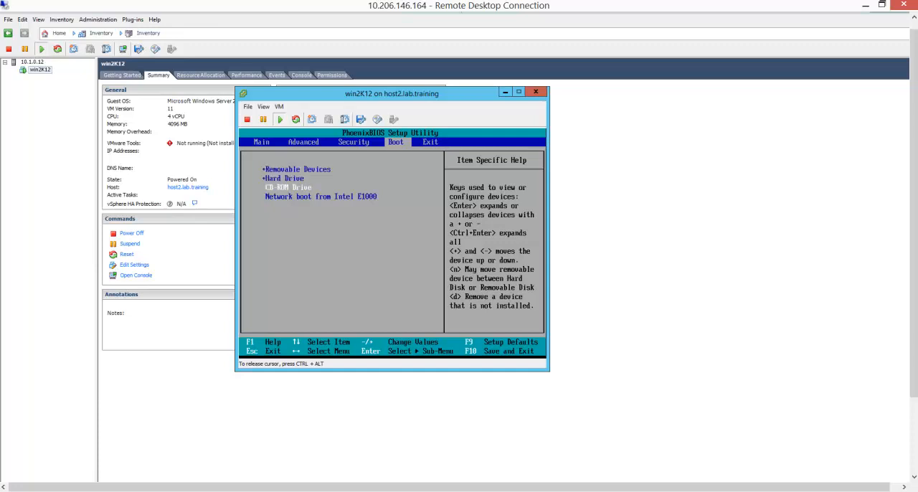
pyautogui.press('Down')
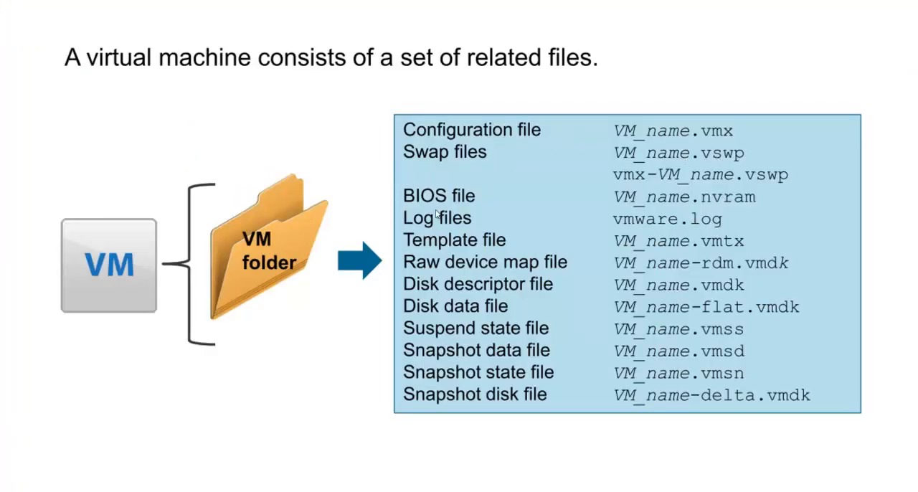
# Switch back to the remote desktop session, minimize the win2K12 console, and reopen the win2K12 folder on datastore1.
pyautogui.hotkey('alt', 'Tab')
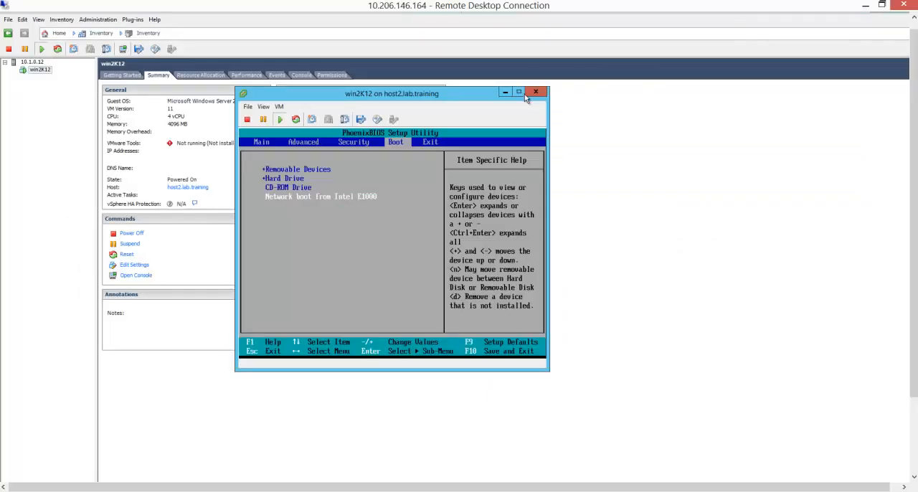
pyautogui.click(505, 92)
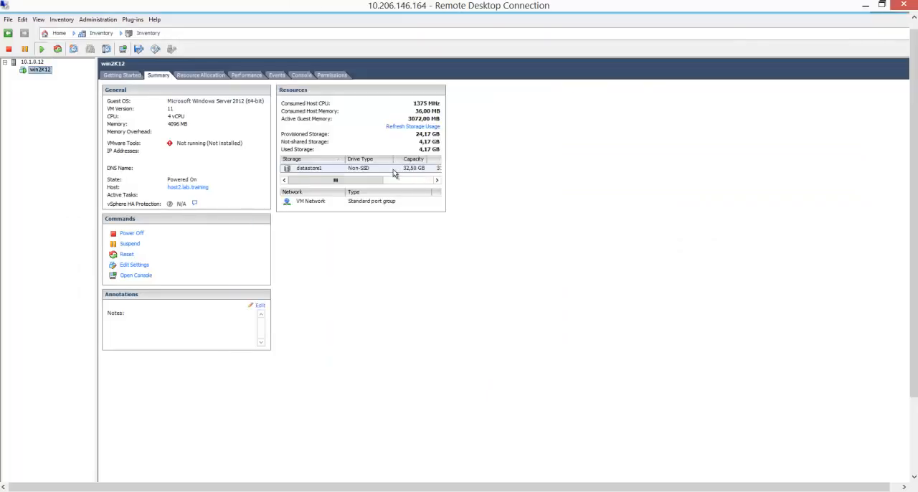
pyautogui.rightClick(393, 172)
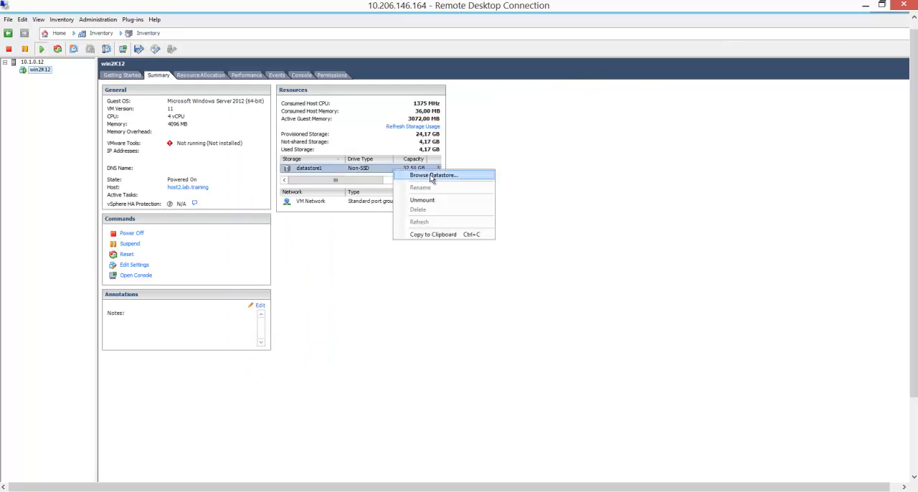
pyautogui.click(430, 177)
pyautogui.doubleClick(393, 246)
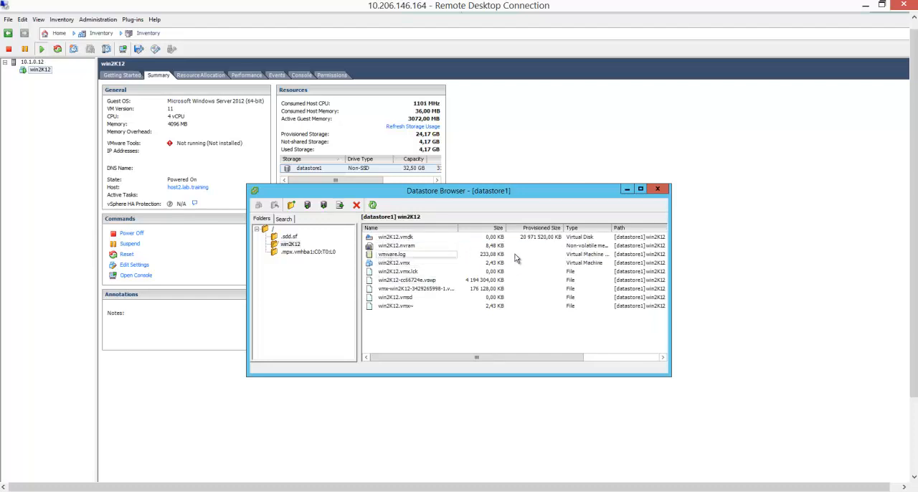
# Inspect the win2K12.vmx, win2K12.vmdk and vmware.log files, and close the datastore browser.
pyautogui.click(414, 266)
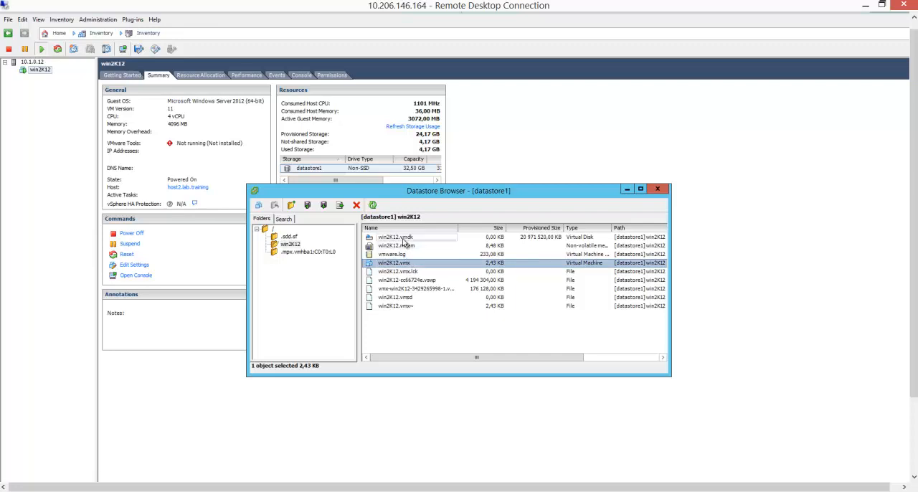
pyautogui.click(403, 239)
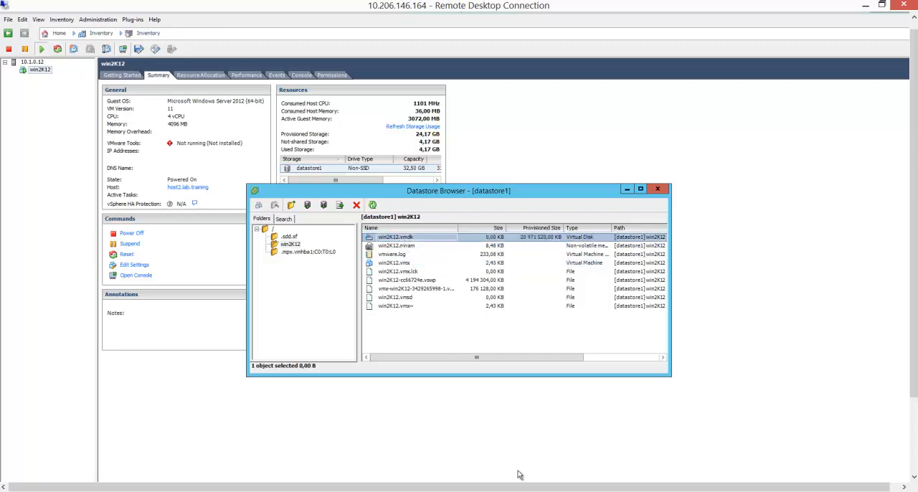
pyautogui.click(499, 491)
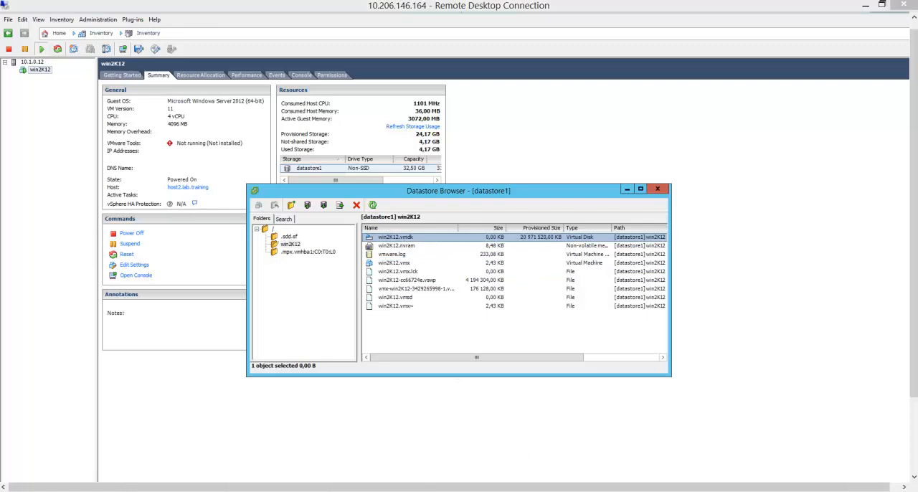
pyautogui.click(541, 442)
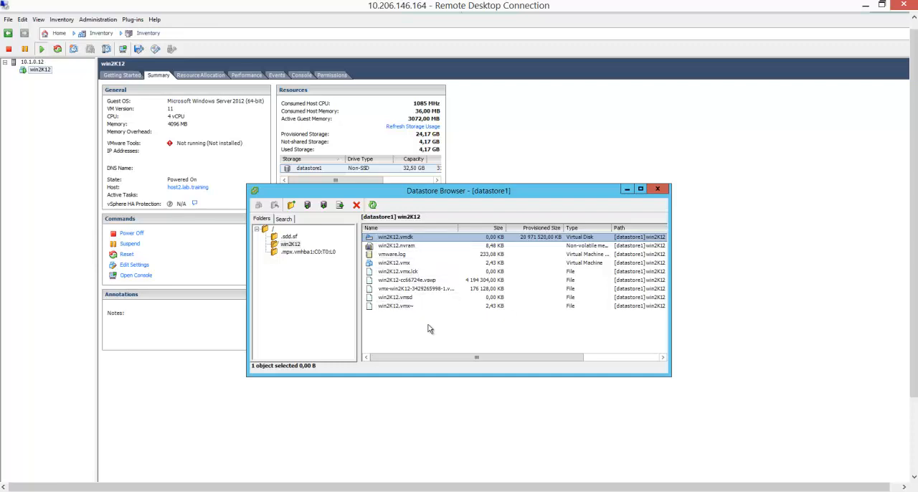
pyautogui.click(396, 255)
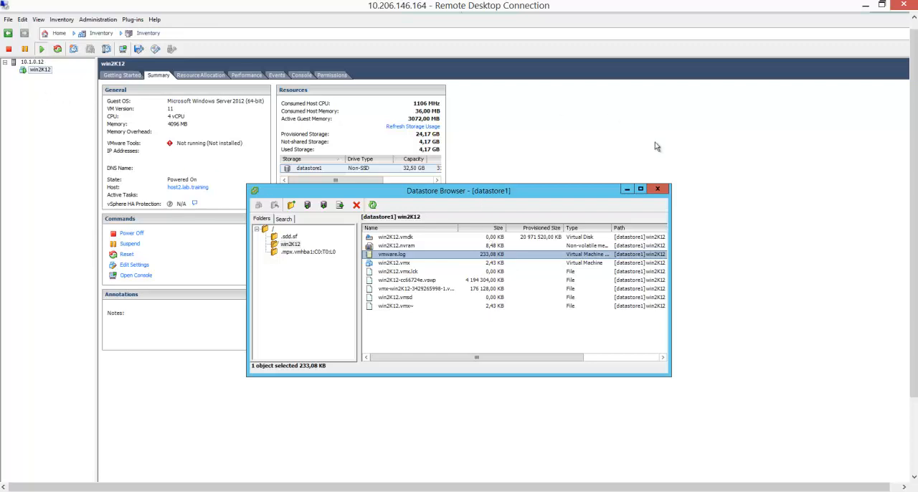
pyautogui.click(657, 189)
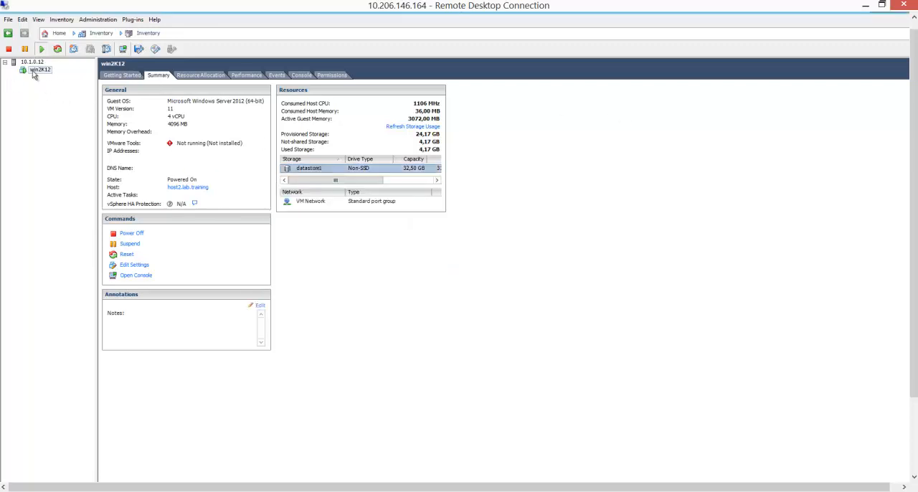
# Power off the win2K12 virtual machine and confirm the power-off.
pyautogui.rightClick(35, 71)
pyautogui.moveTo(63, 79)
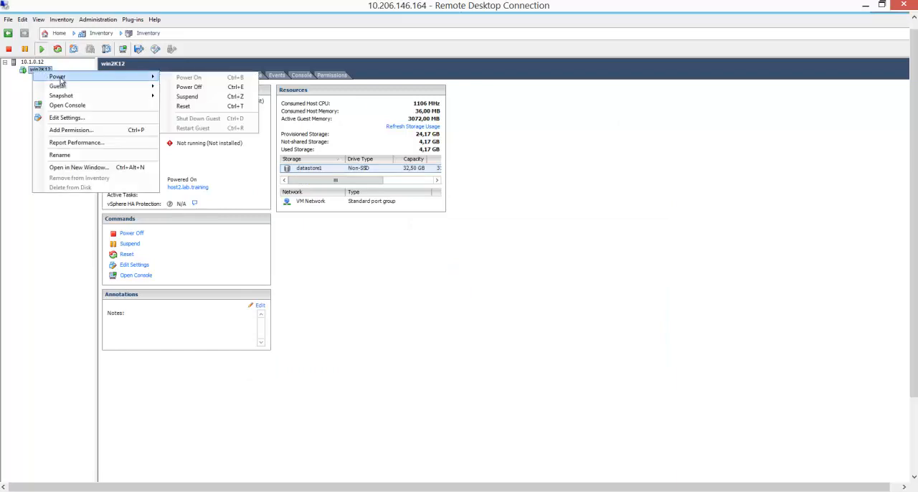
pyautogui.click(211, 87)
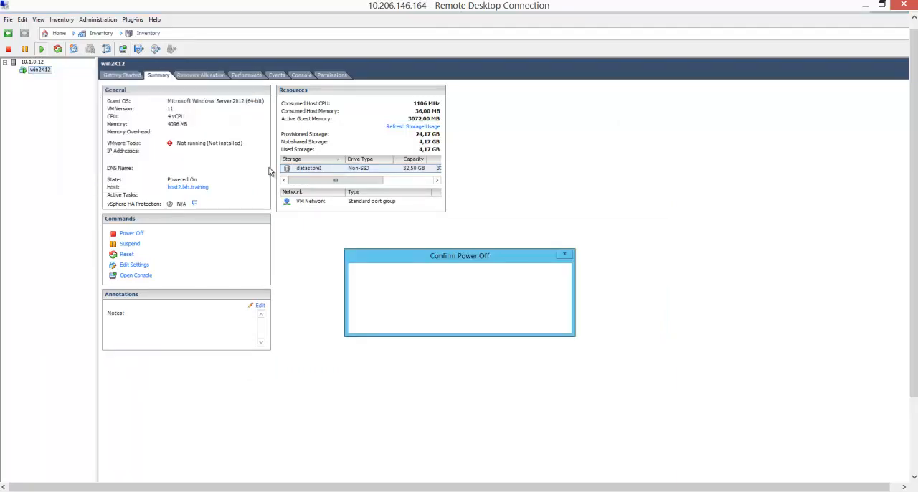
pyautogui.click(498, 324)
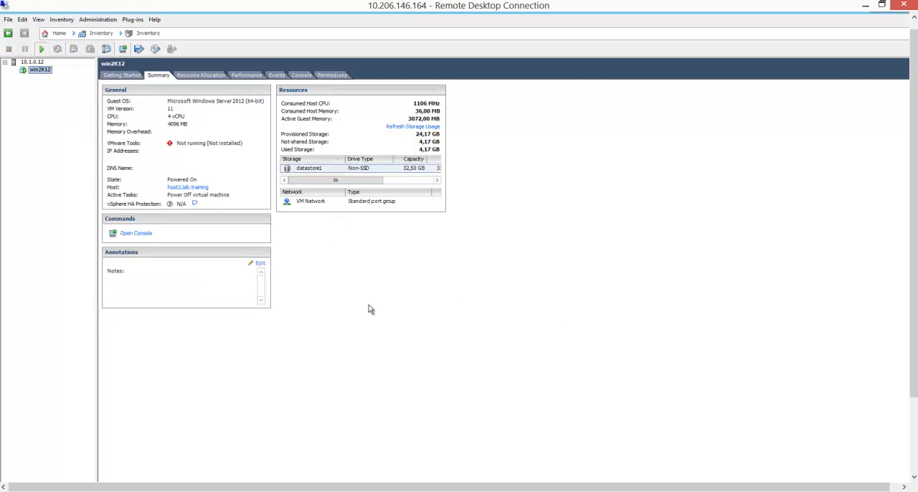
# Browse datastore1, open the win2K12 folder, and examine the virtual machine files listed there, including win2K12.vmx.
pyautogui.click(316, 169)
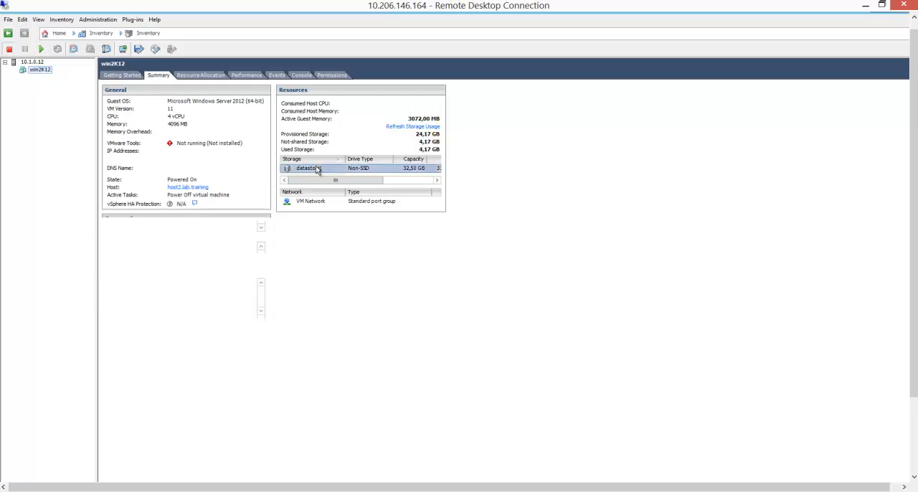
pyautogui.rightClick(316, 169)
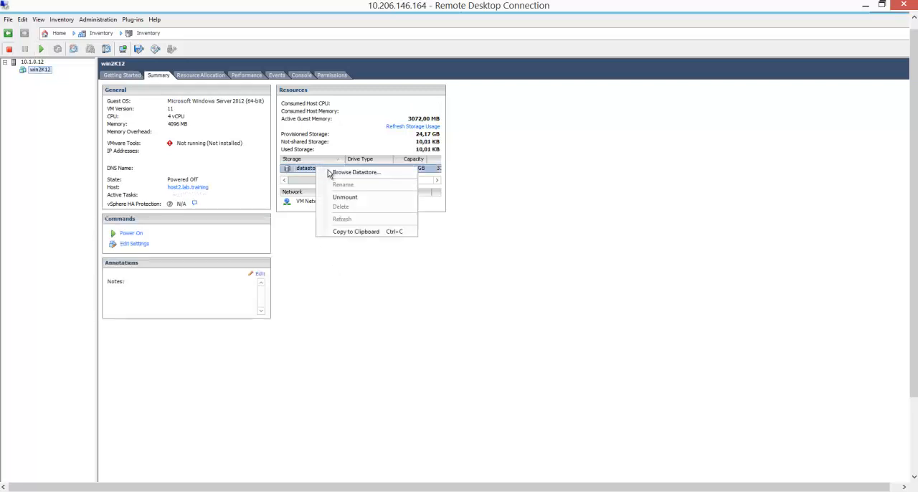
pyautogui.click(387, 173)
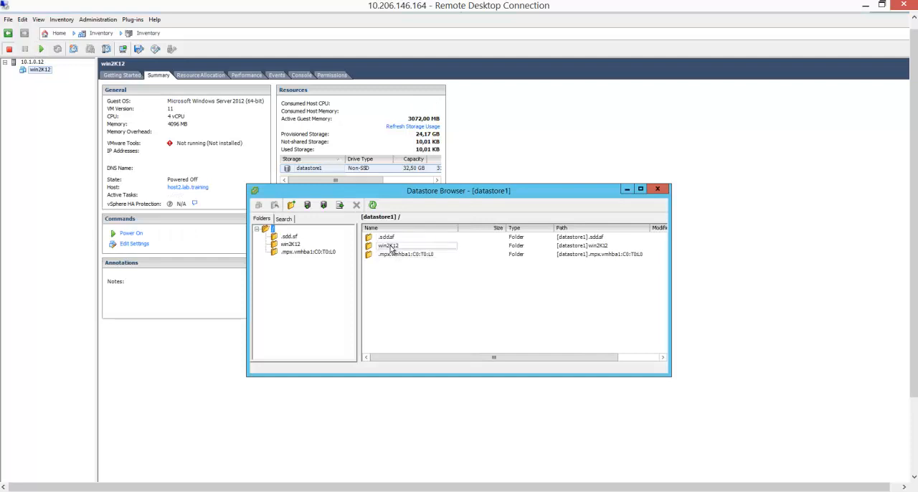
pyautogui.click(392, 246)
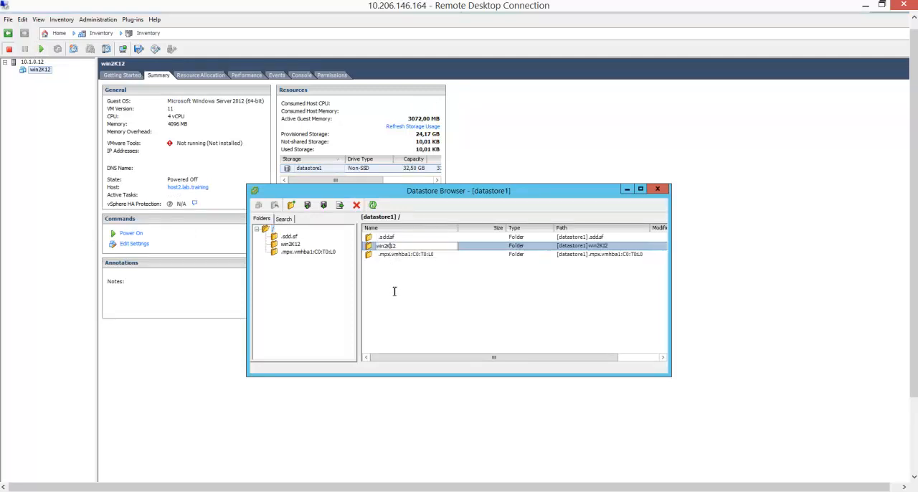
pyautogui.click(379, 256)
pyautogui.click(378, 247)
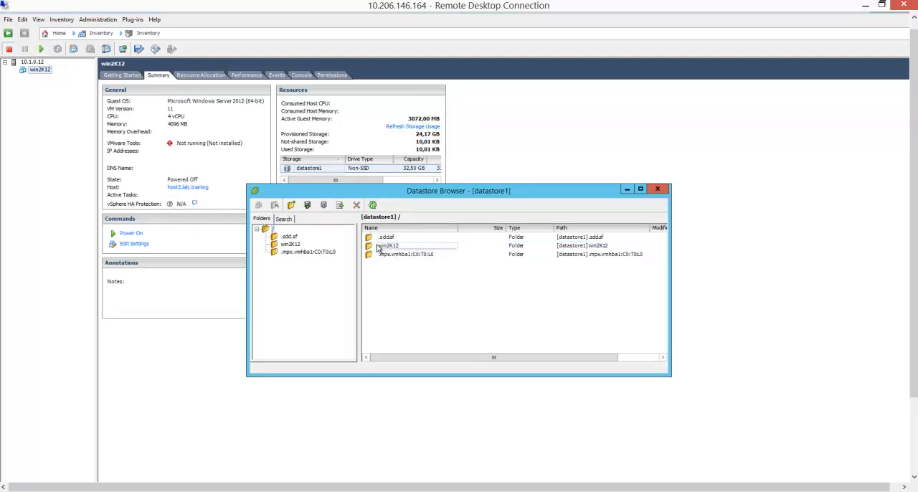
pyautogui.doubleClick(378, 247)
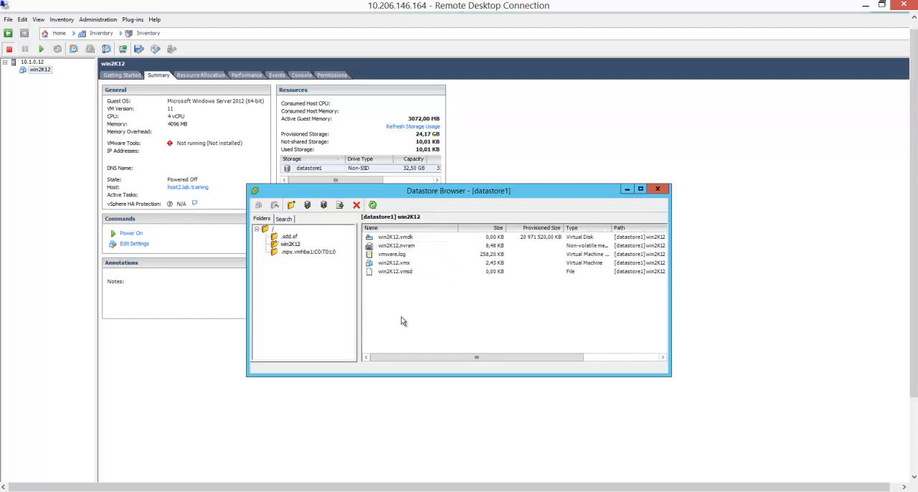
pyautogui.click(402, 265)
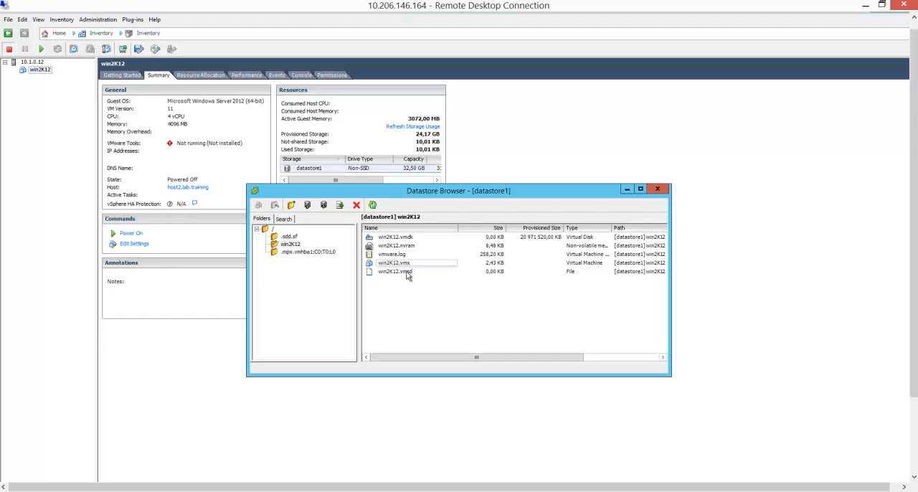